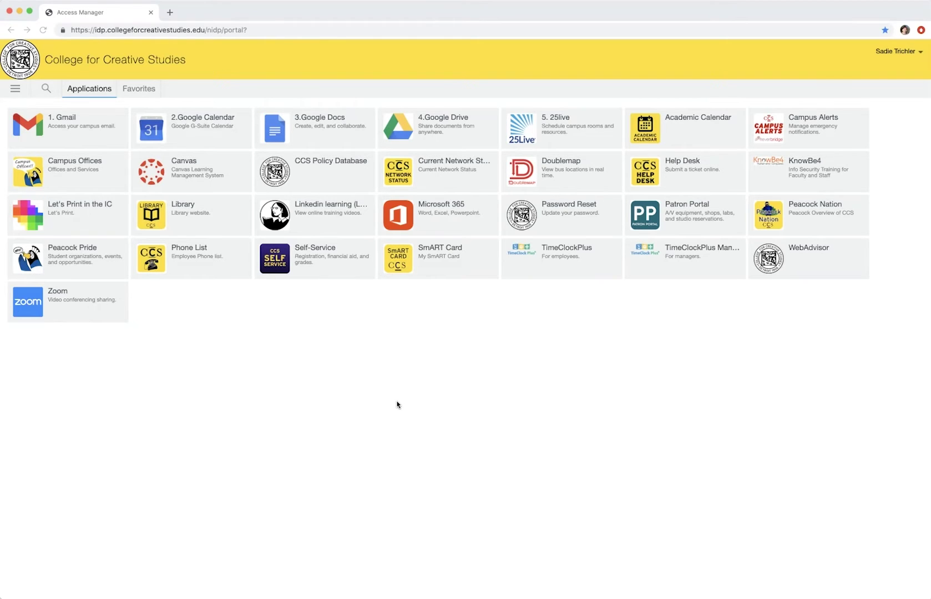
Step: From the campus portal, go to the CCS Library's A–Z Databases list filtered to the letter L
click(214, 225)
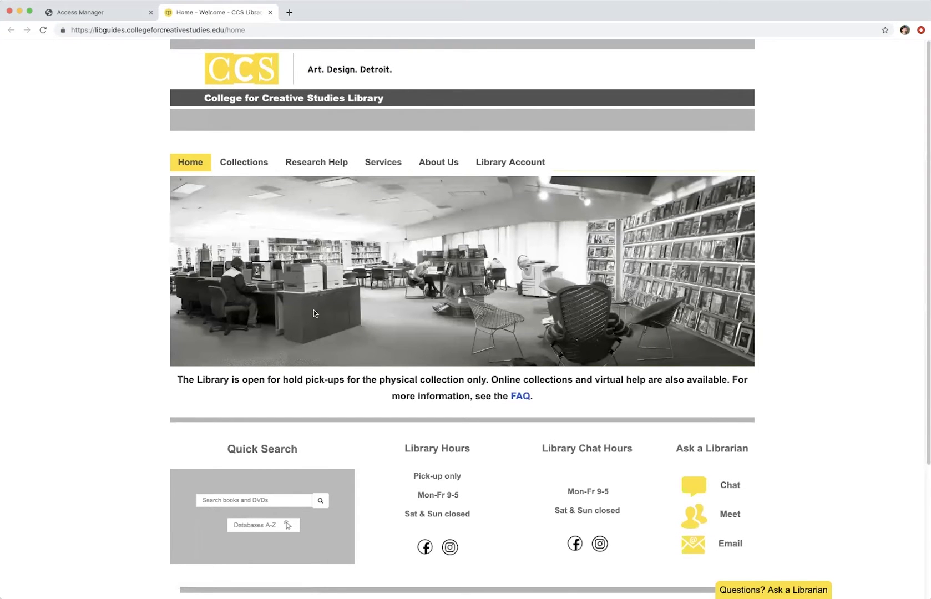
click(251, 526)
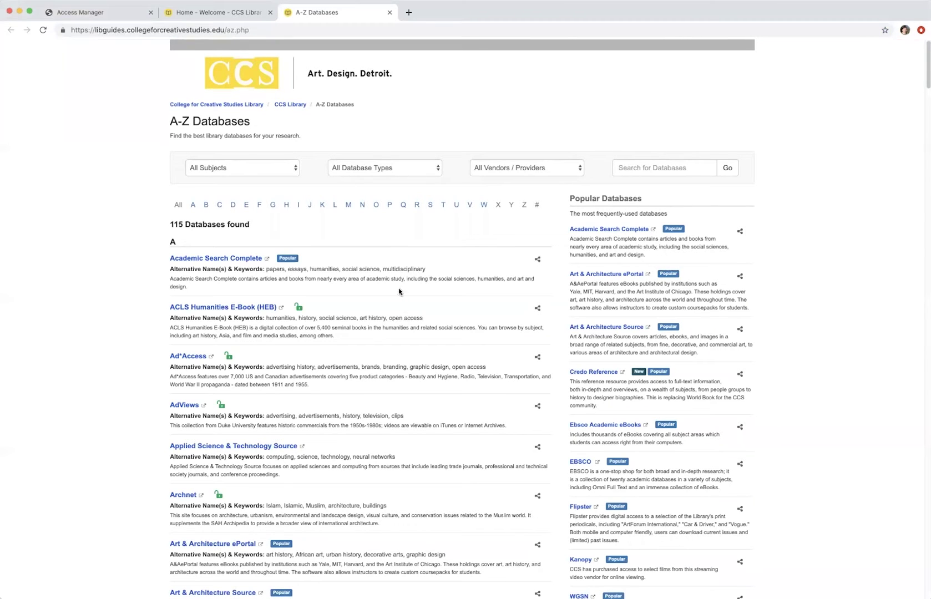
click(334, 206)
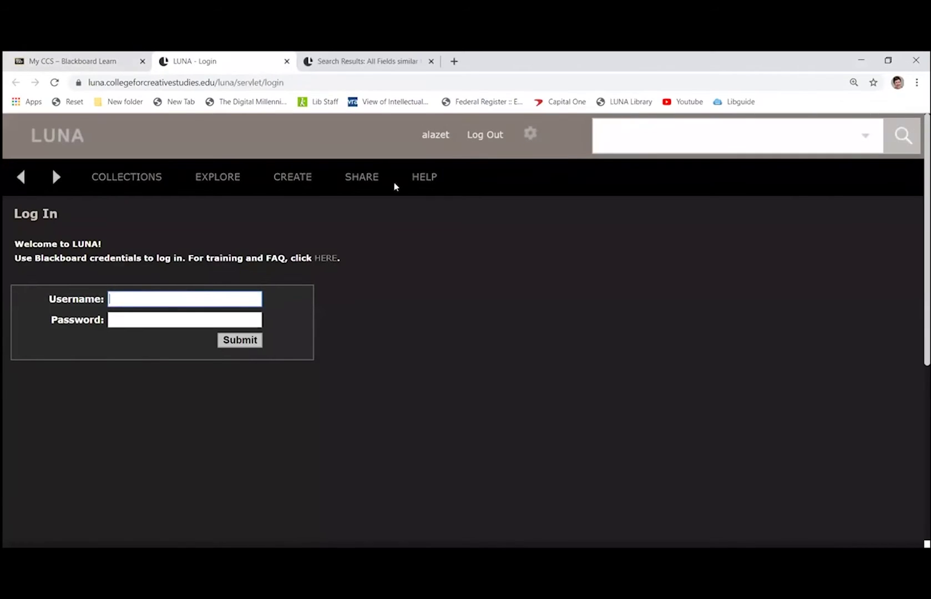
Step: Search LUNA for the exact phrase "social media" and scroll through the 52 image results
click(634, 128)
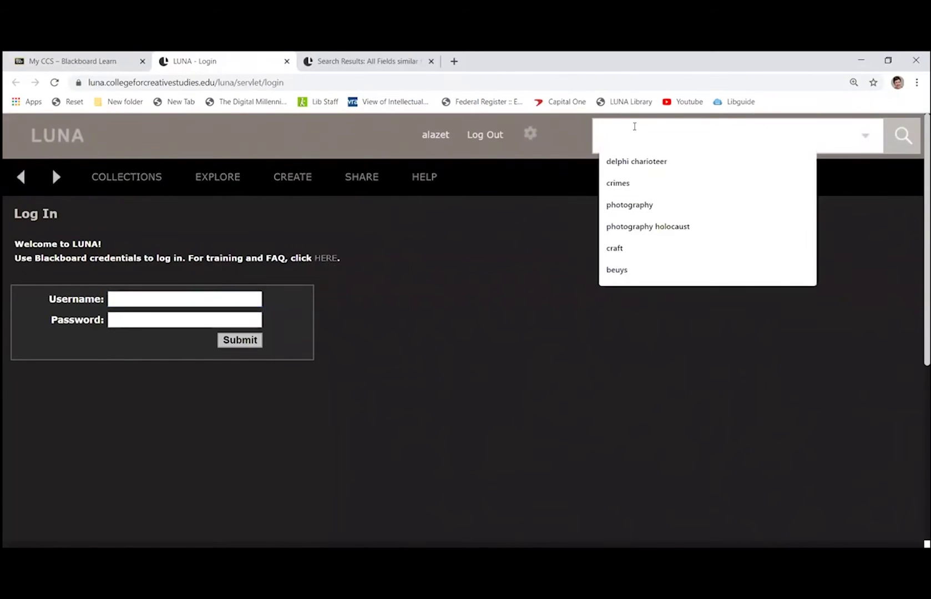
text(")
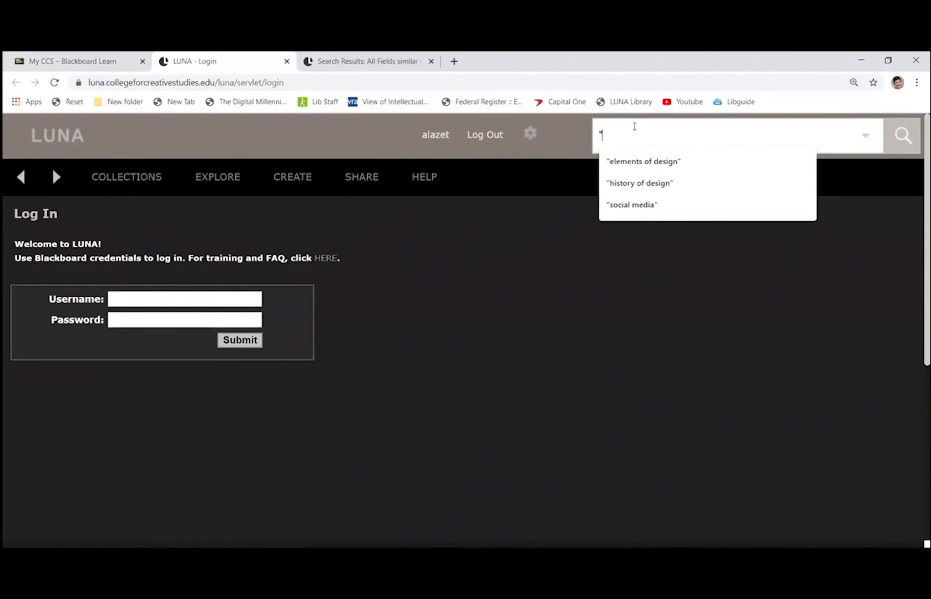
text(social med)
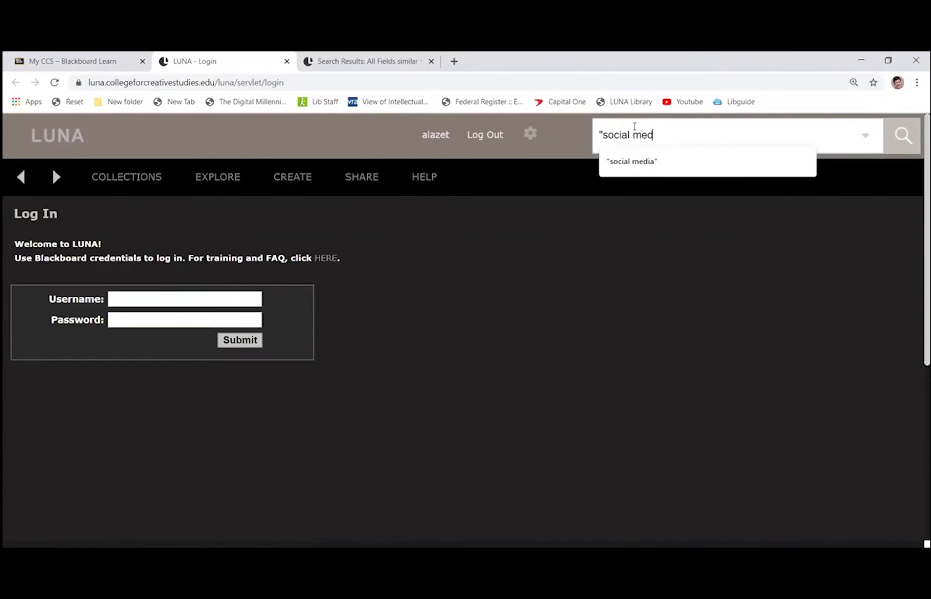
text(ia")
key(Return)
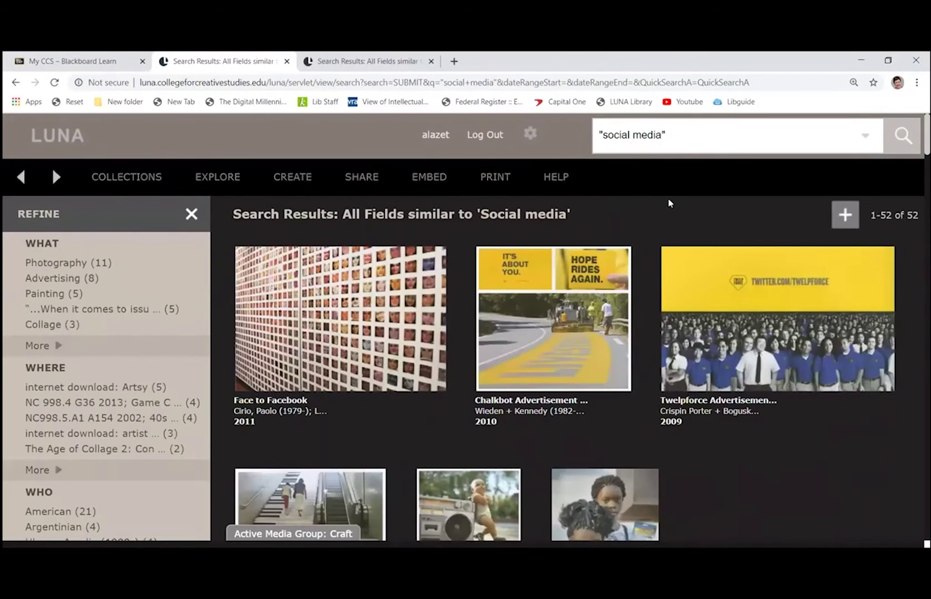
scroll(655, 228, down, 3)
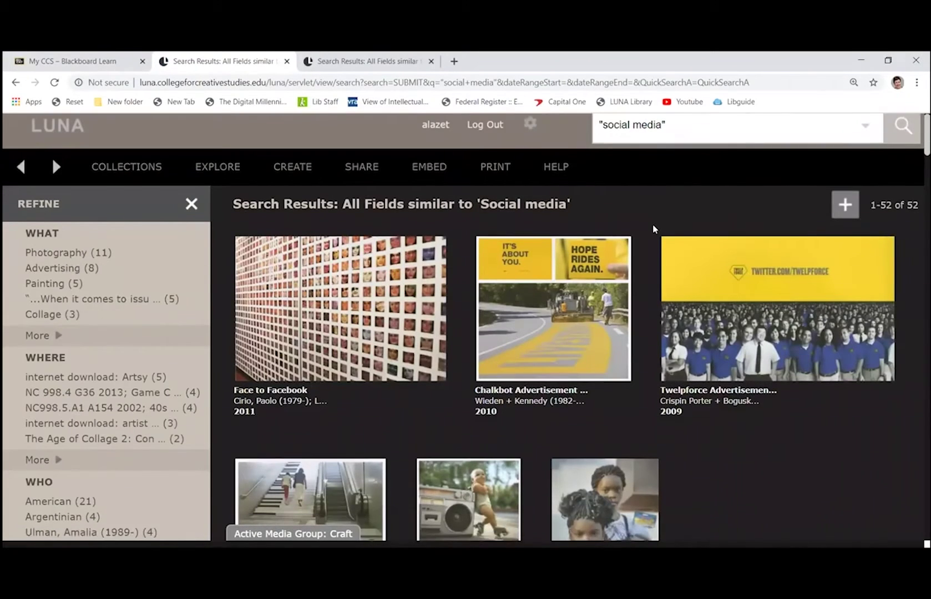
scroll(846, 260, down, 4)
scroll(841, 250, down, 3)
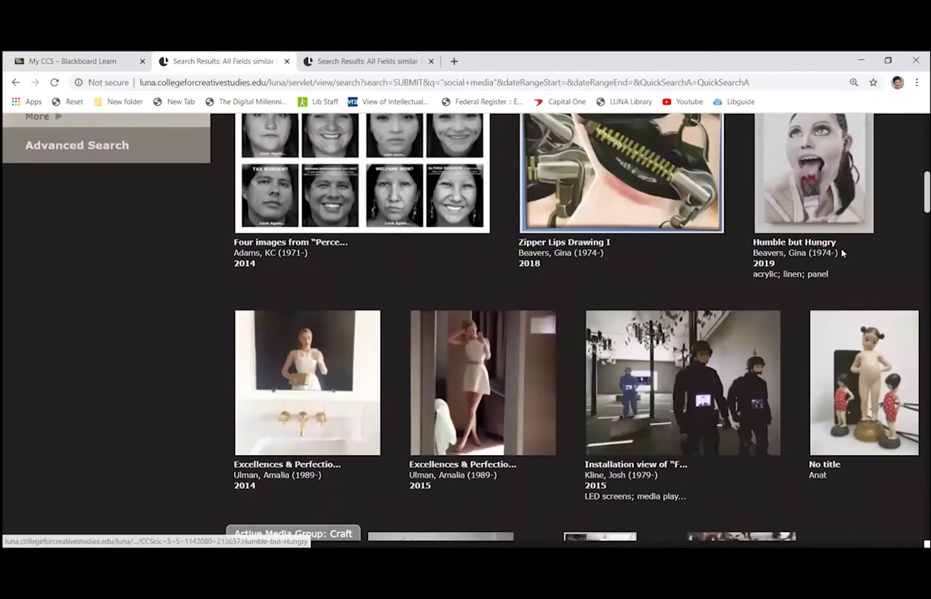
scroll(840, 281, down, 3)
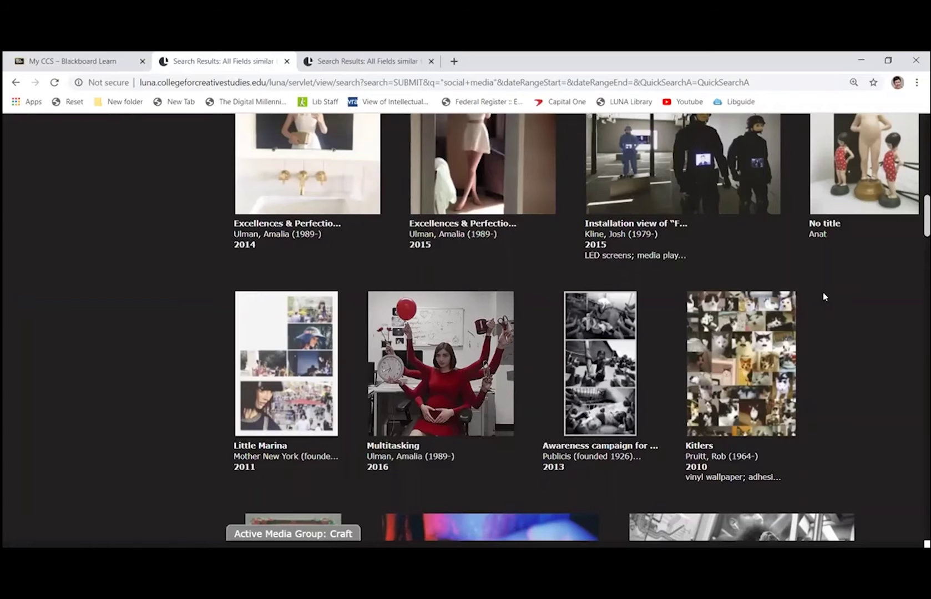
scroll(823, 296, up, 10)
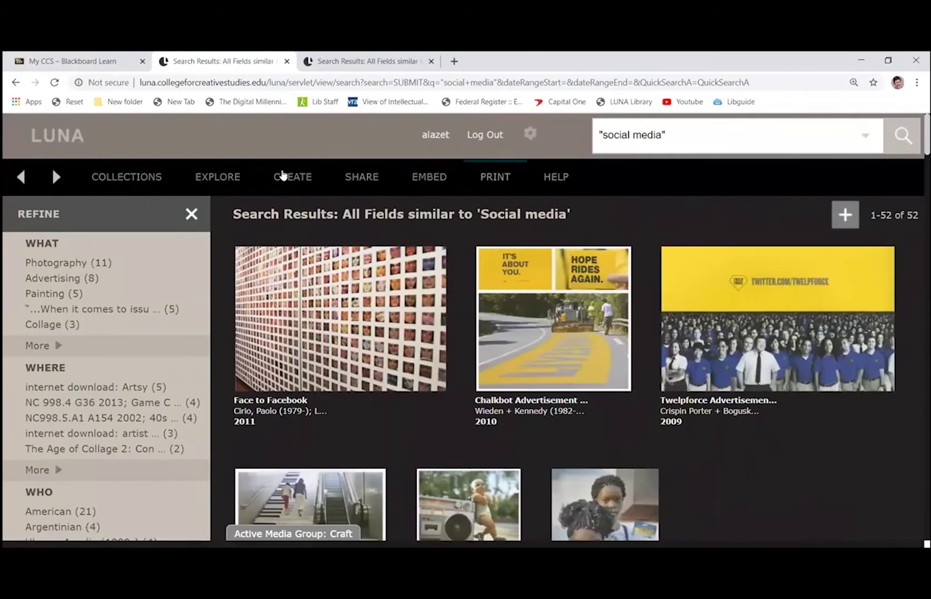
Step: Create a new LUNA media group named 'Social Media' from the CREATE menu and save it
mouse_move(212, 188)
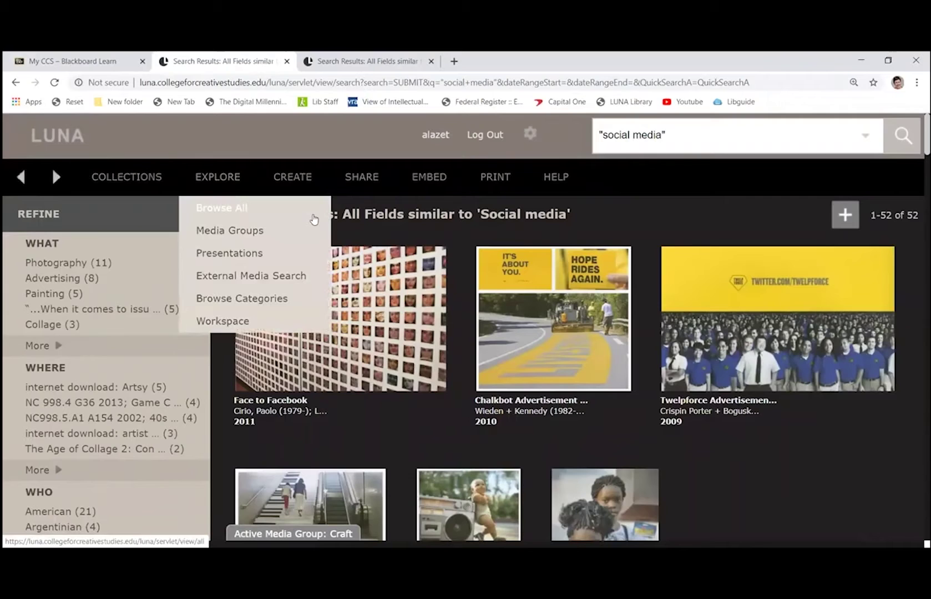
mouse_move(302, 183)
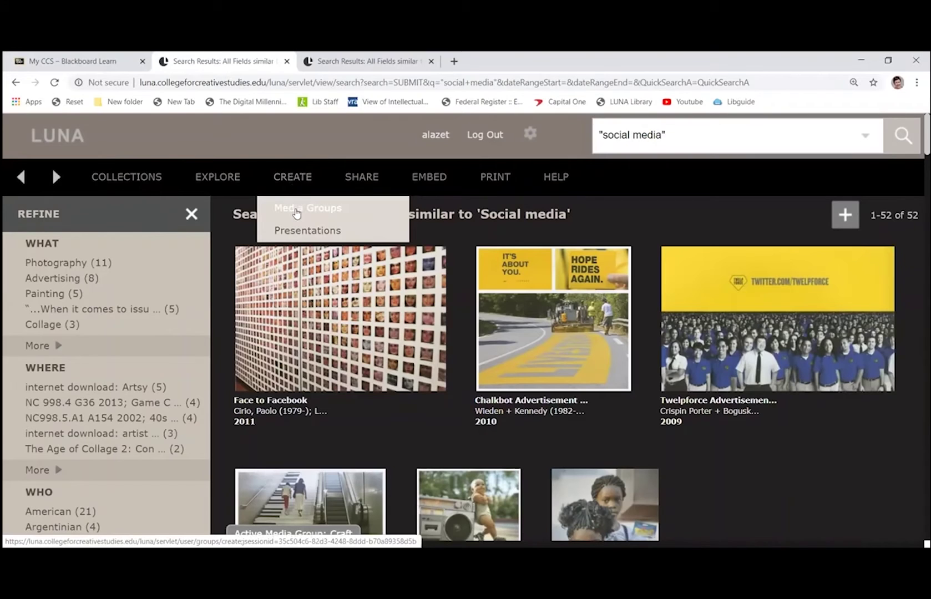
click(297, 213)
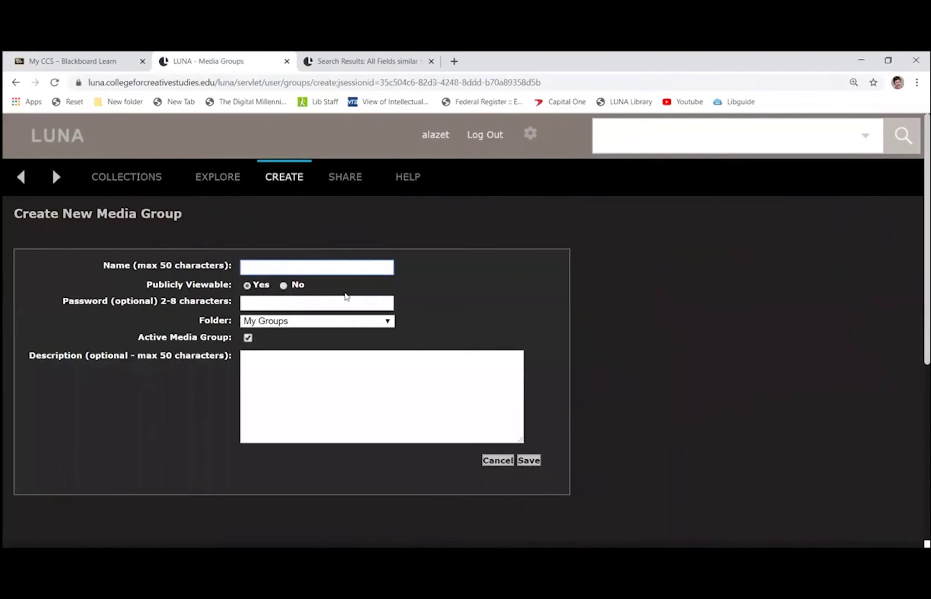
text(Social Media)
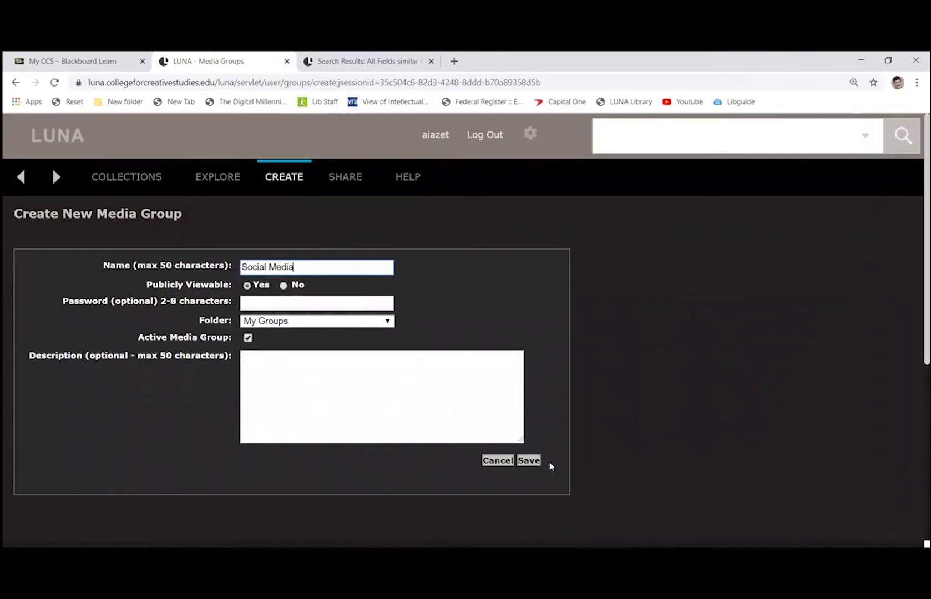
click(535, 460)
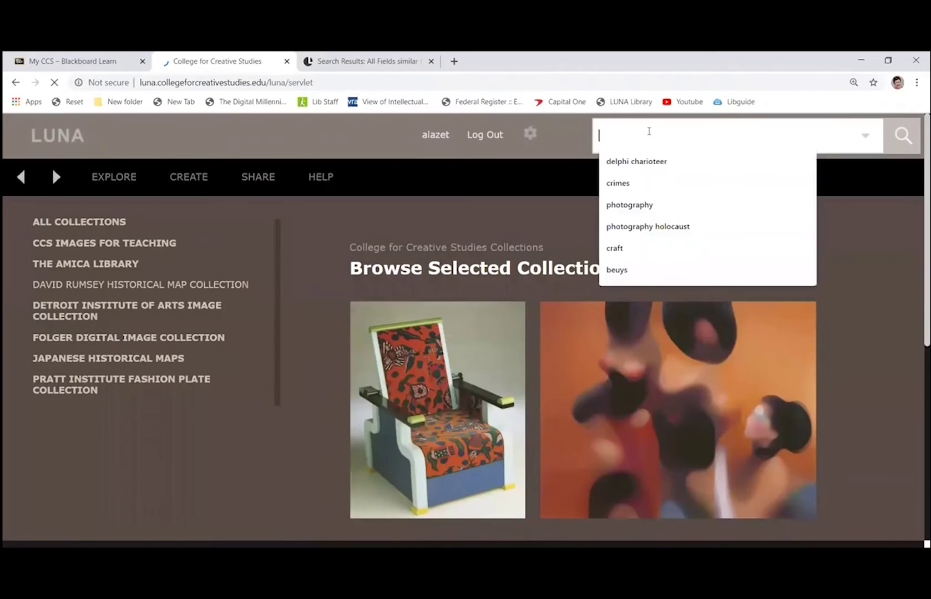
Step: Re-run the "social media" search and scroll to the Excellences mirror photographs from 2014 and 2015
text("social media)
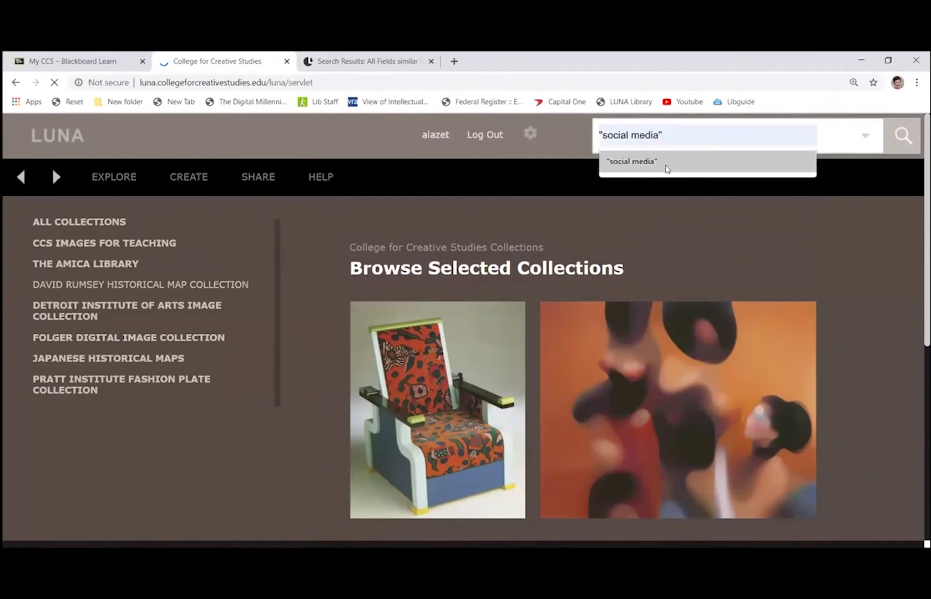
click(668, 169)
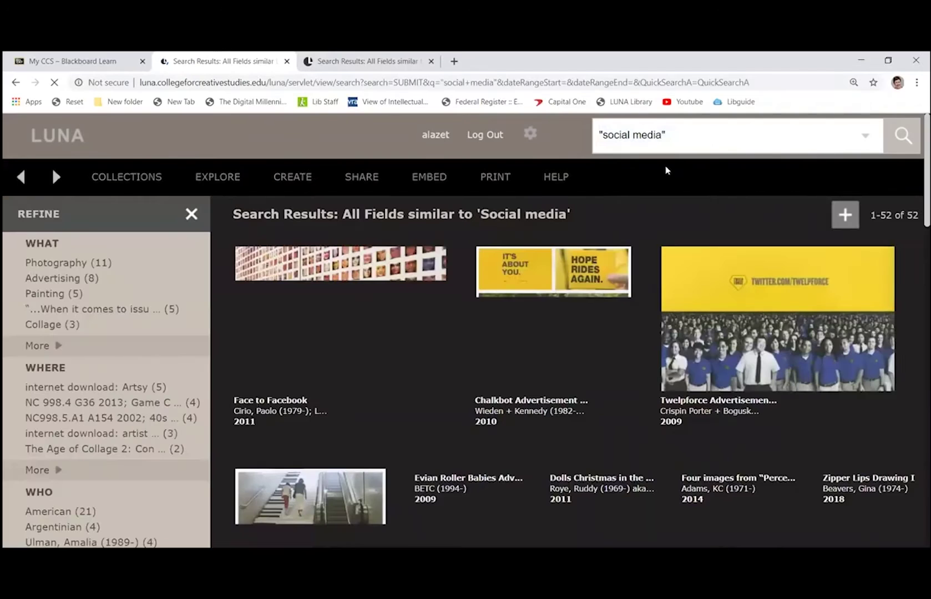
scroll(840, 434, down, 2)
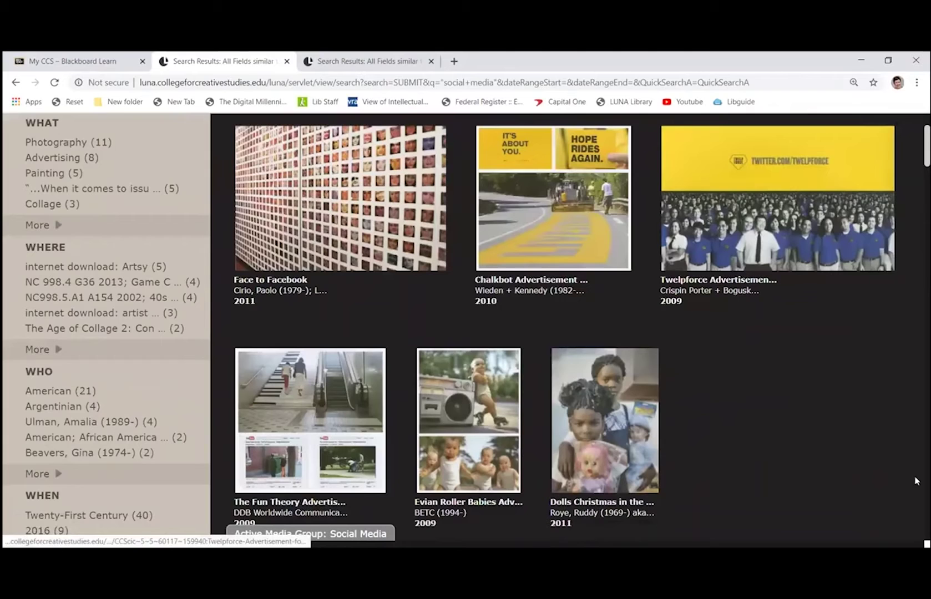
scroll(833, 427, down, 2)
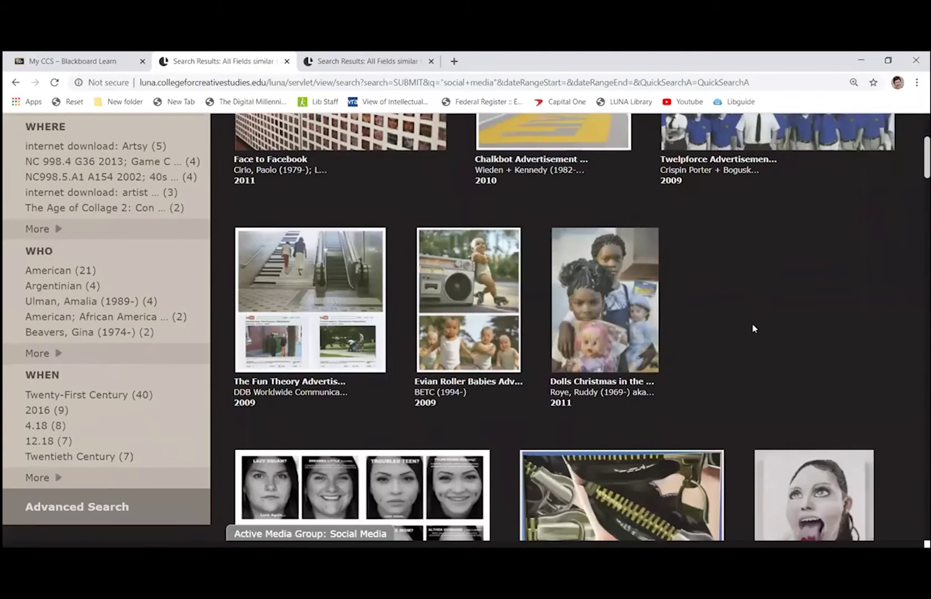
scroll(753, 329, down, 7)
scroll(790, 460, down, 4)
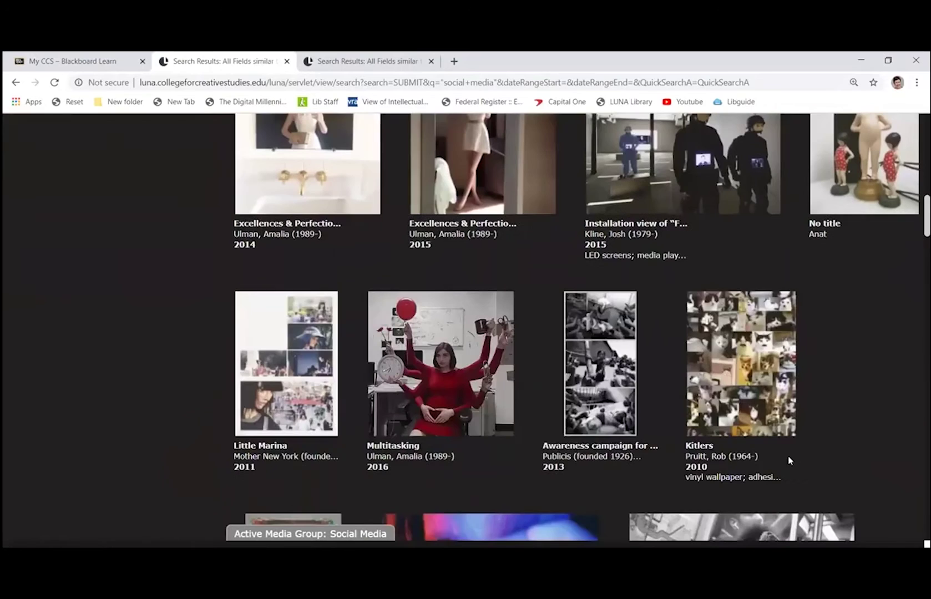
scroll(790, 460, up, 2)
mouse_move(467, 253)
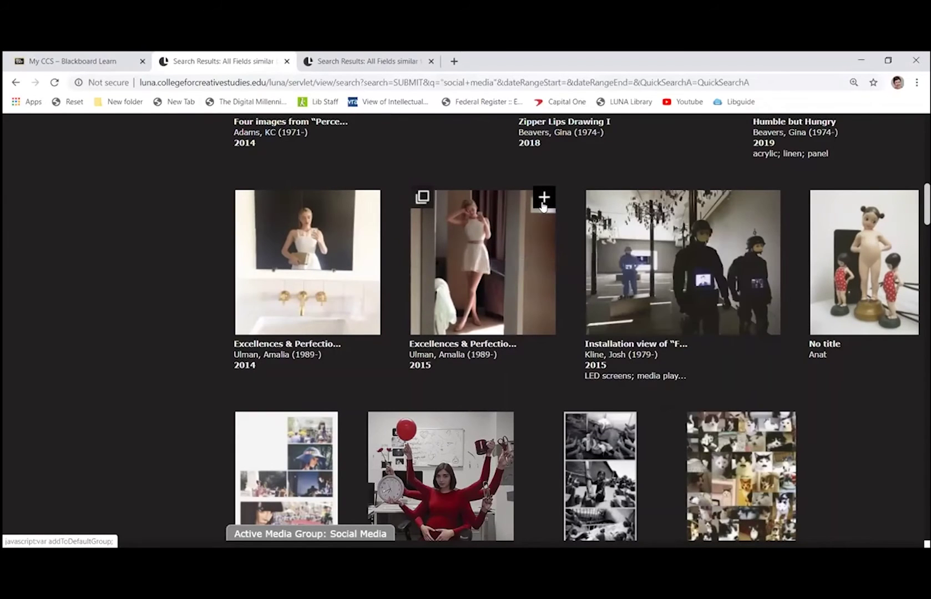
mouse_move(467, 208)
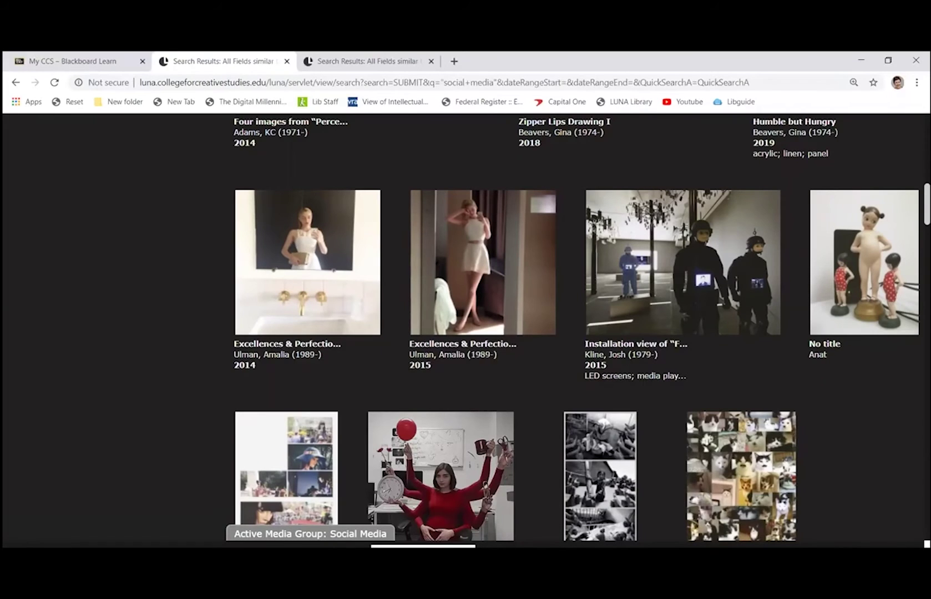
click(310, 534)
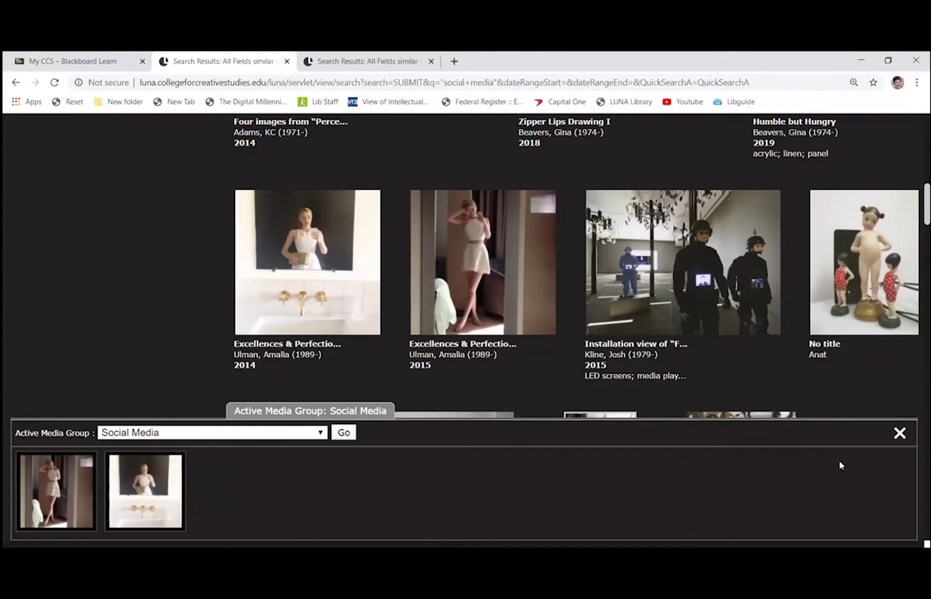
click(899, 433)
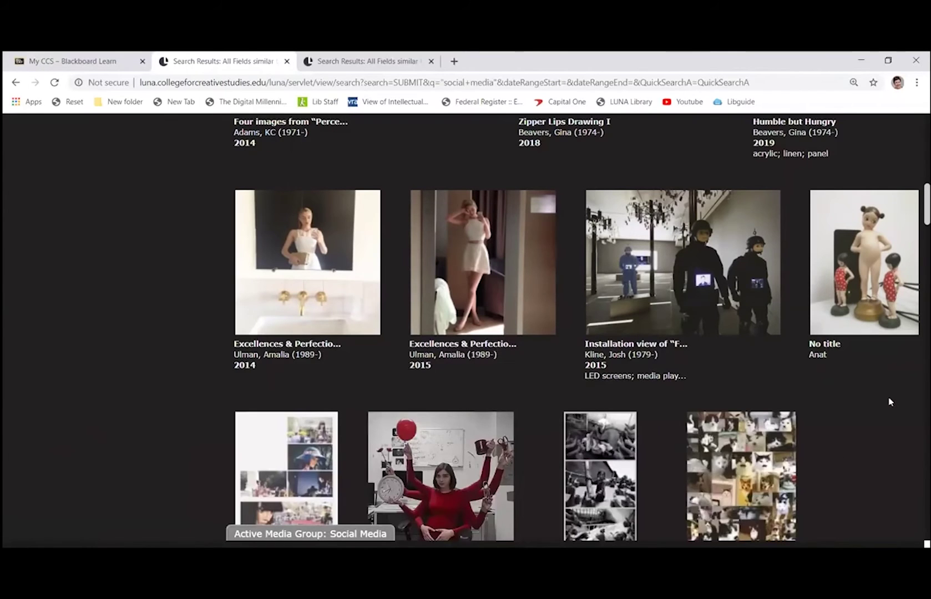
scroll(890, 402, down, 2)
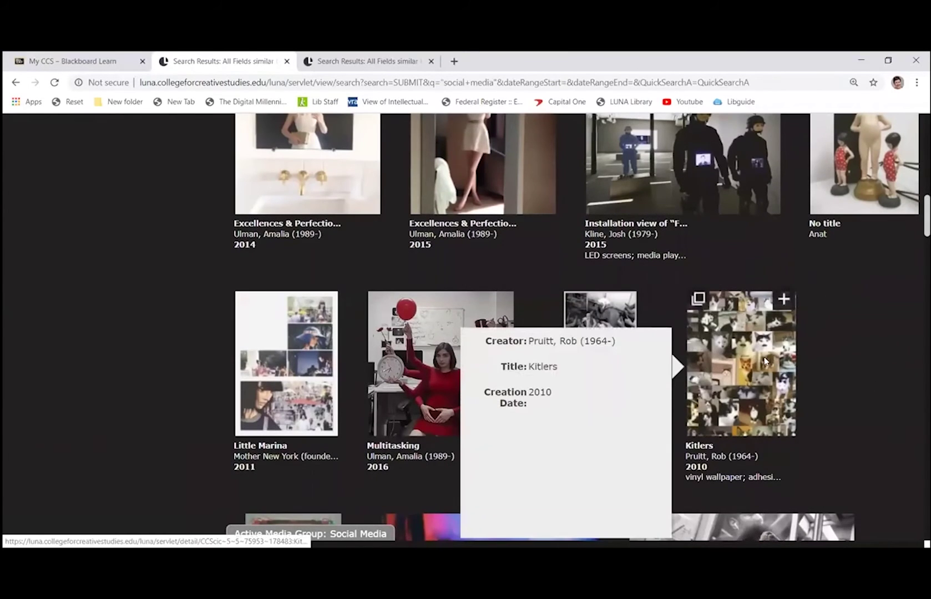
Step: Open the Kitlers record, zoom and pan the cat collage, then show the Social Media group's images
click(765, 361)
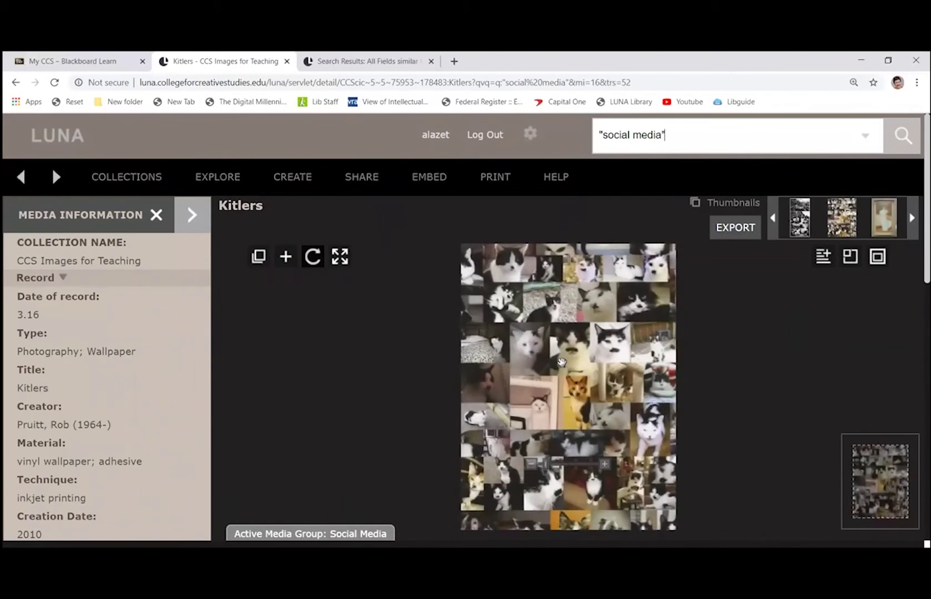
scroll(562, 362, up, 1)
drag(595, 460, 595, 471)
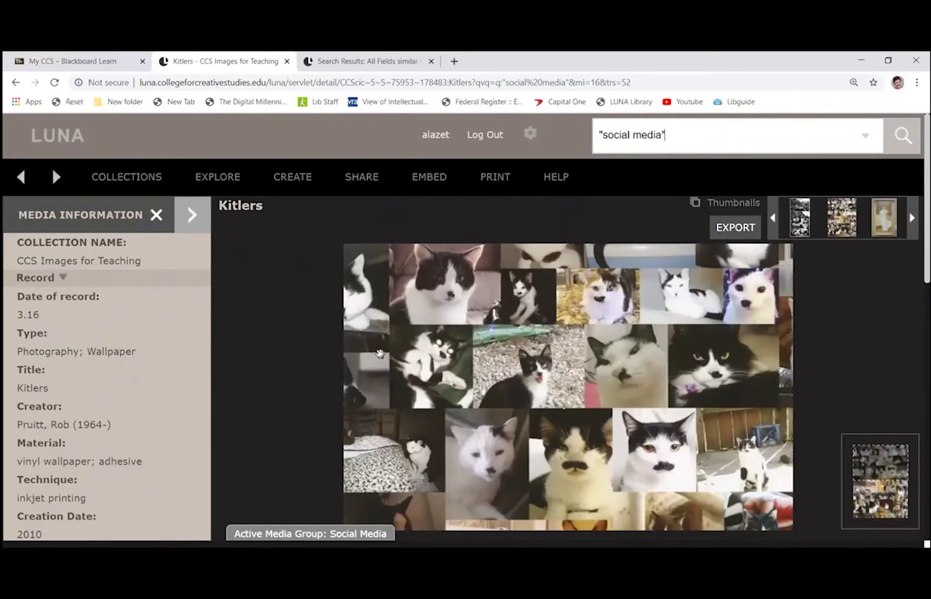
mouse_move(459, 299)
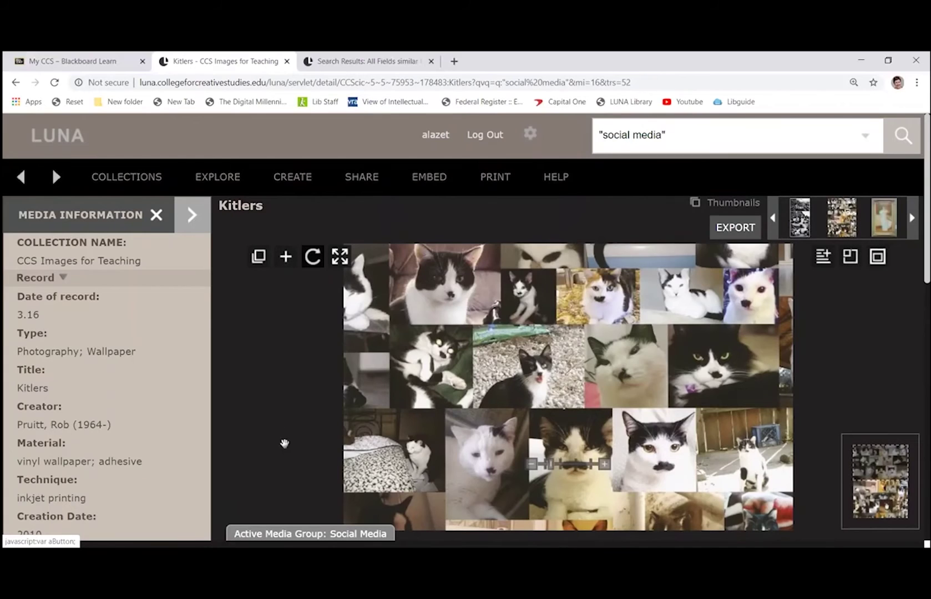
click(308, 531)
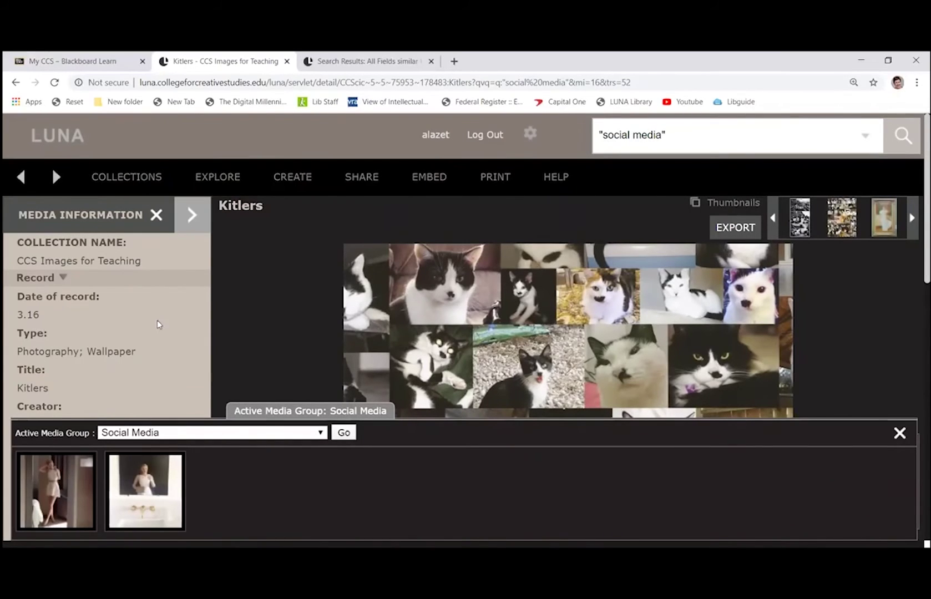
Step: Back in the results, add Kitlers and Doing it for the Insta to the Social Media group
click(20, 87)
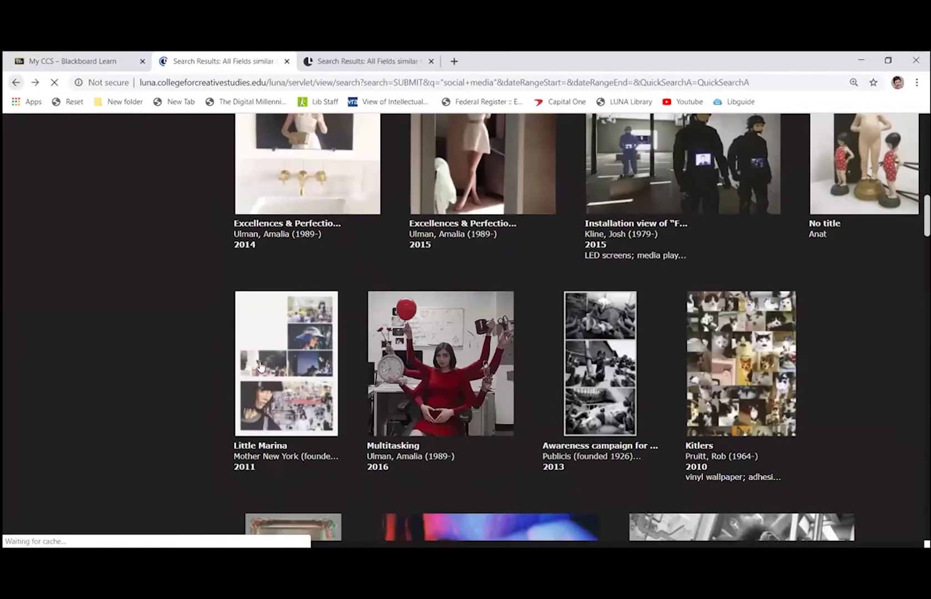
click(308, 533)
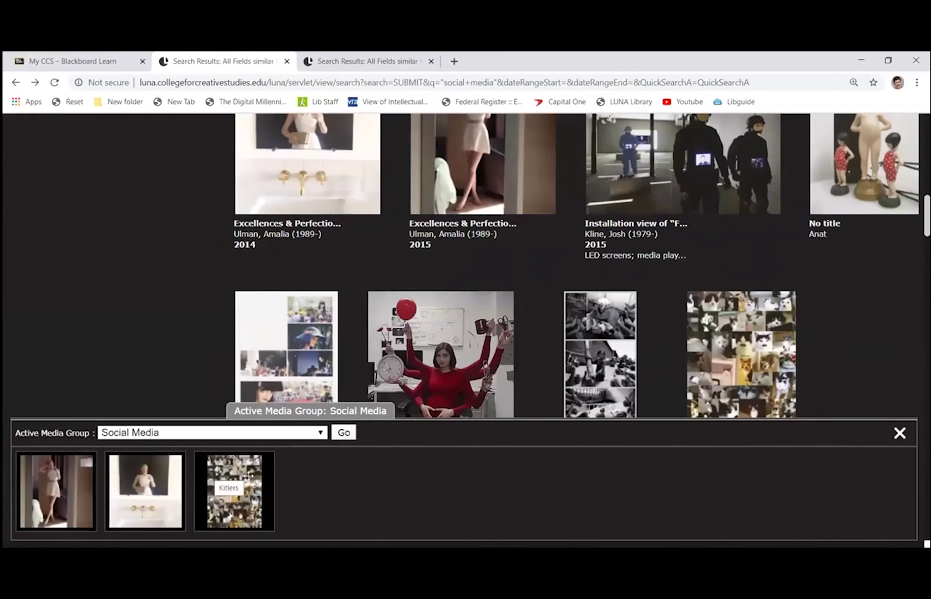
click(899, 433)
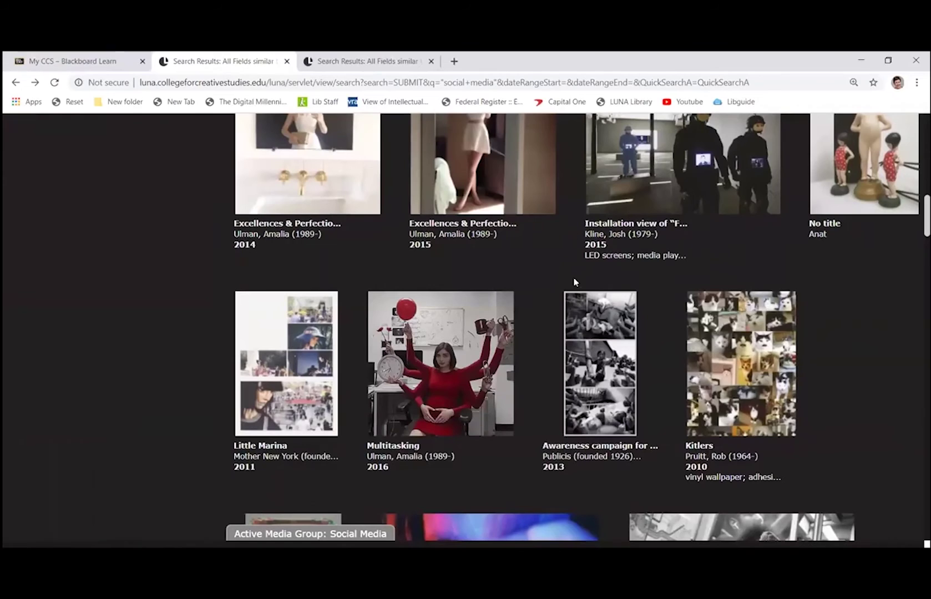
mouse_move(507, 307)
scroll(506, 307, down, 6)
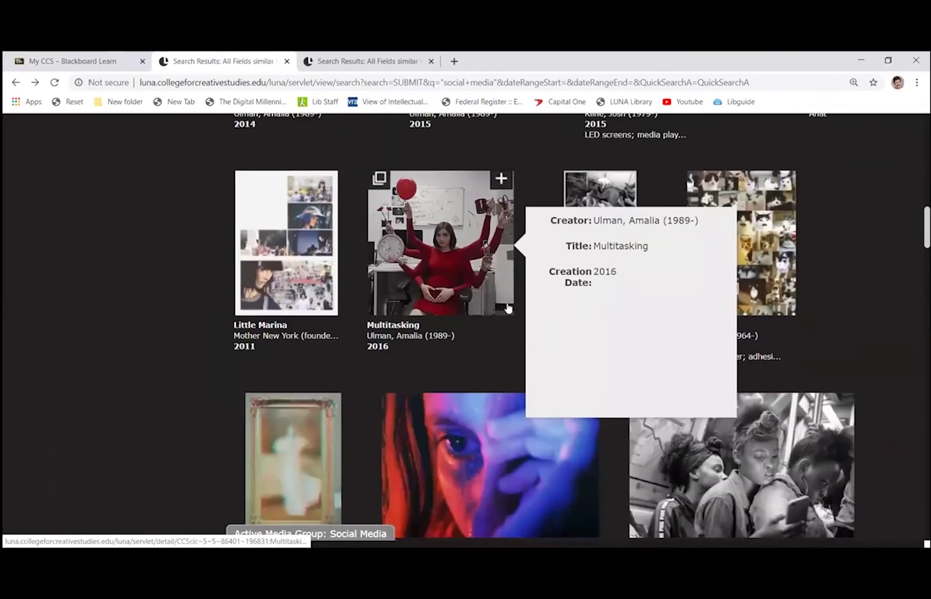
mouse_move(828, 212)
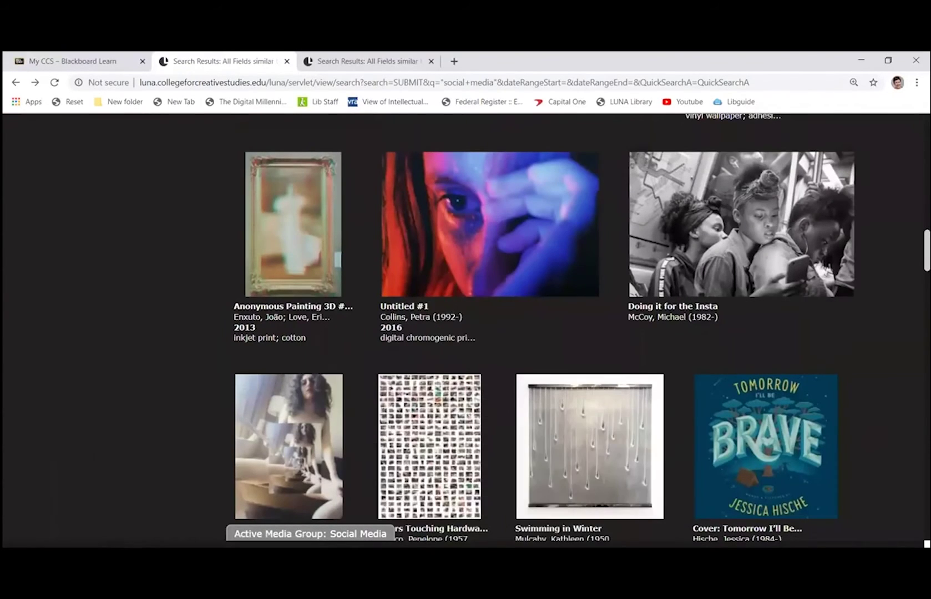
click(310, 534)
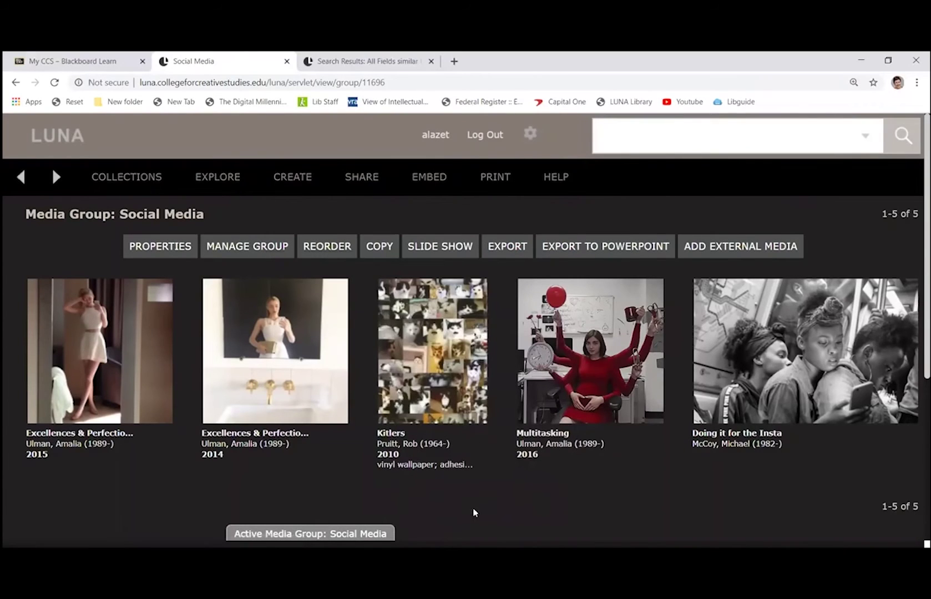
Step: Play the Social Media group as a slideshow and read through the Kitlers record's media information
click(436, 253)
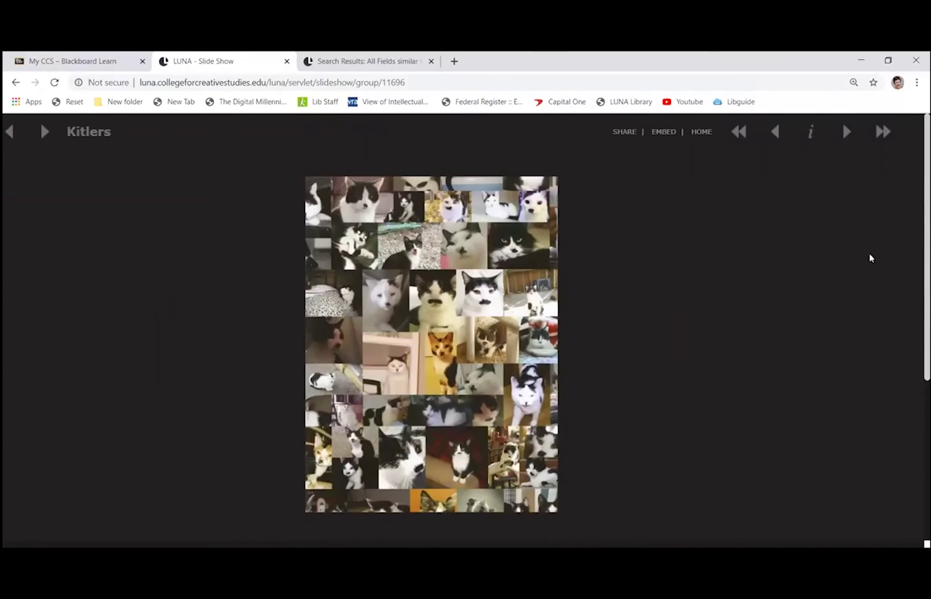
click(812, 134)
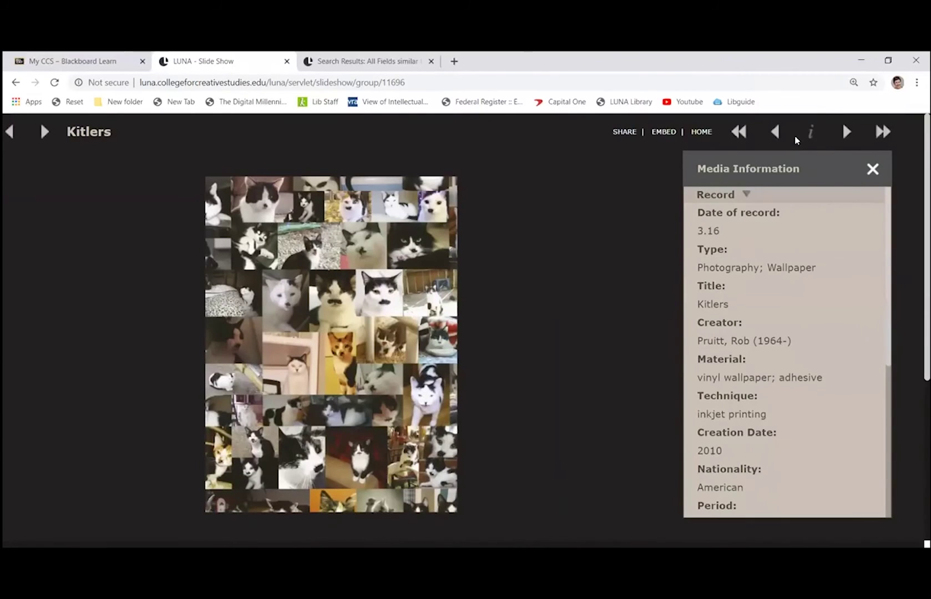
scroll(808, 309, down, 6)
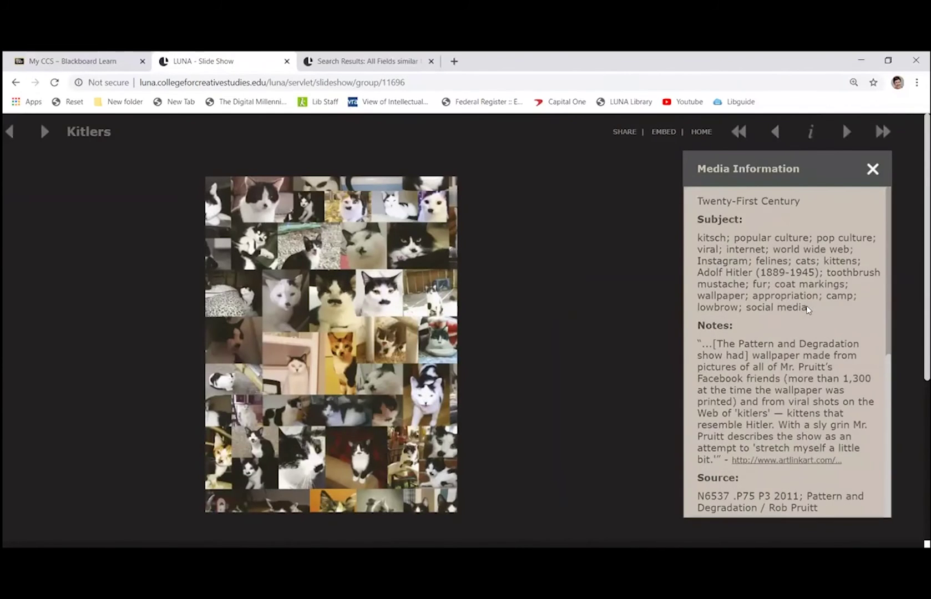
scroll(807, 309, down, 5)
scroll(808, 306, up, 6)
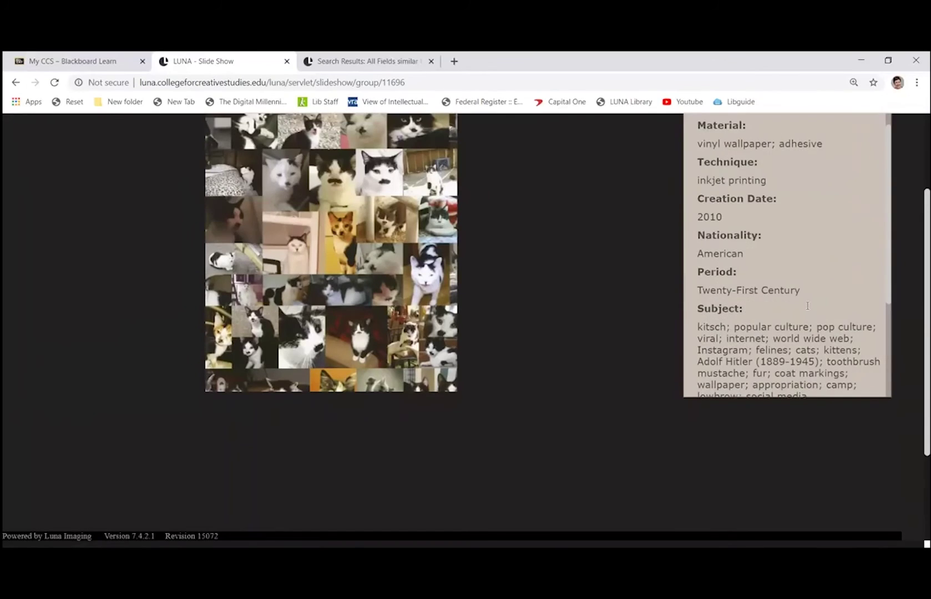
scroll(807, 305, up, 3)
scroll(646, 288, up, 2)
mouse_move(440, 306)
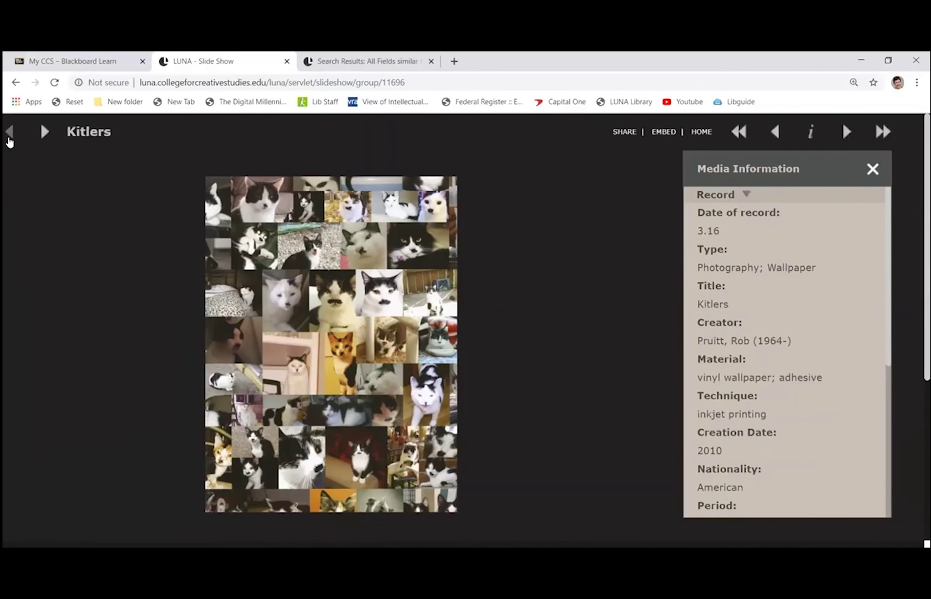
Step: Go back to the Social Media group, then open EXPLORE > Media Groups and scroll the lists
click(9, 137)
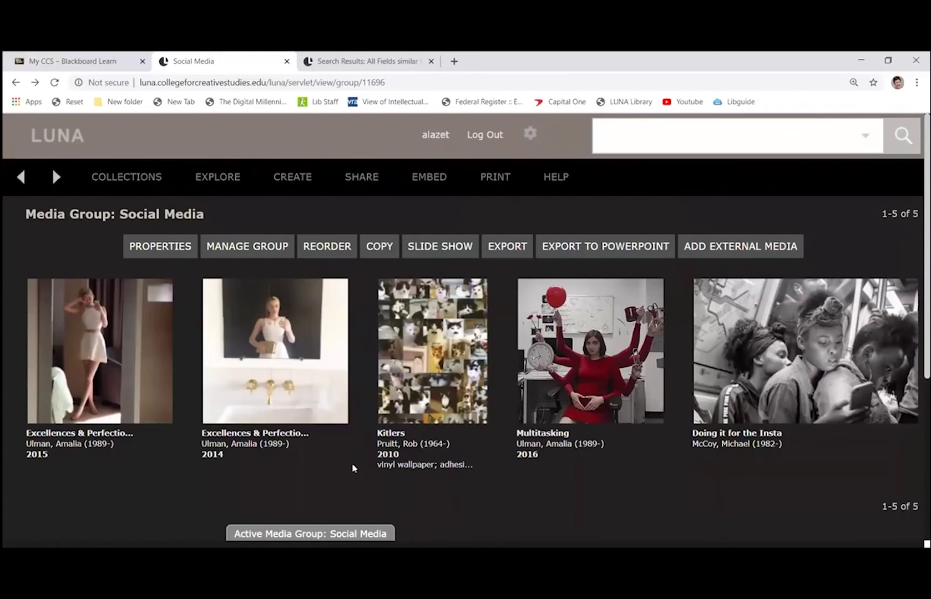
mouse_move(216, 191)
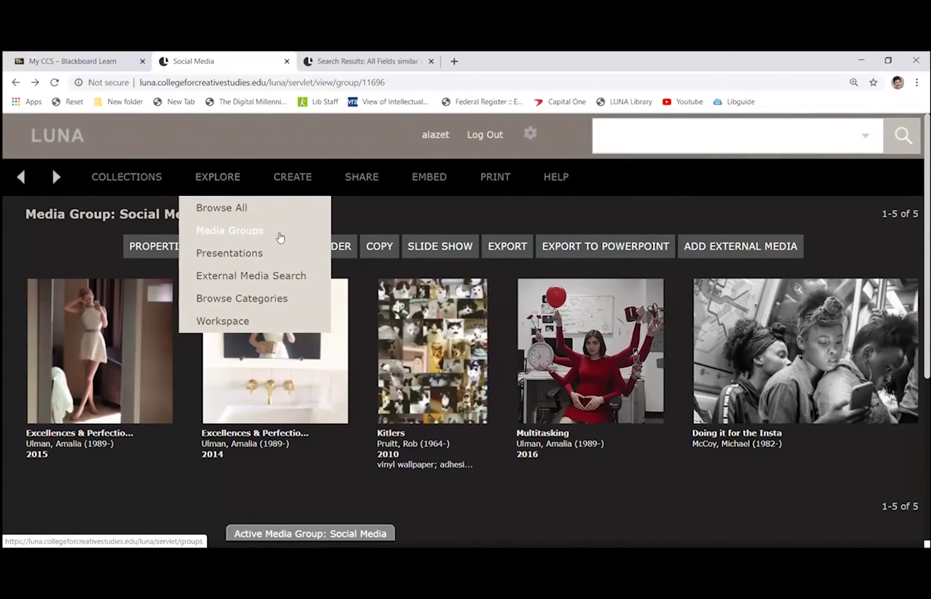
click(254, 237)
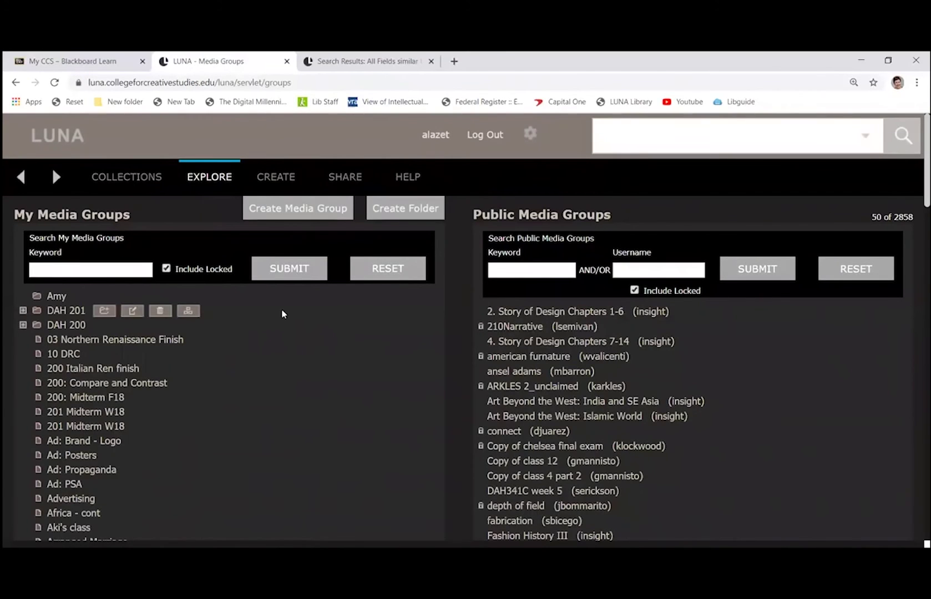
scroll(284, 314, down, 2)
scroll(247, 260, down, 2)
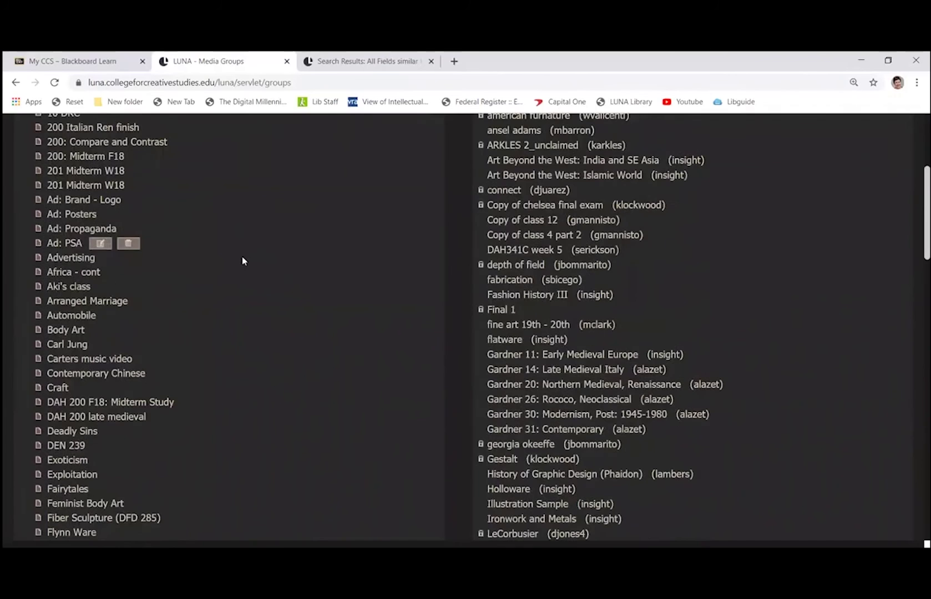
scroll(242, 261, down, 20)
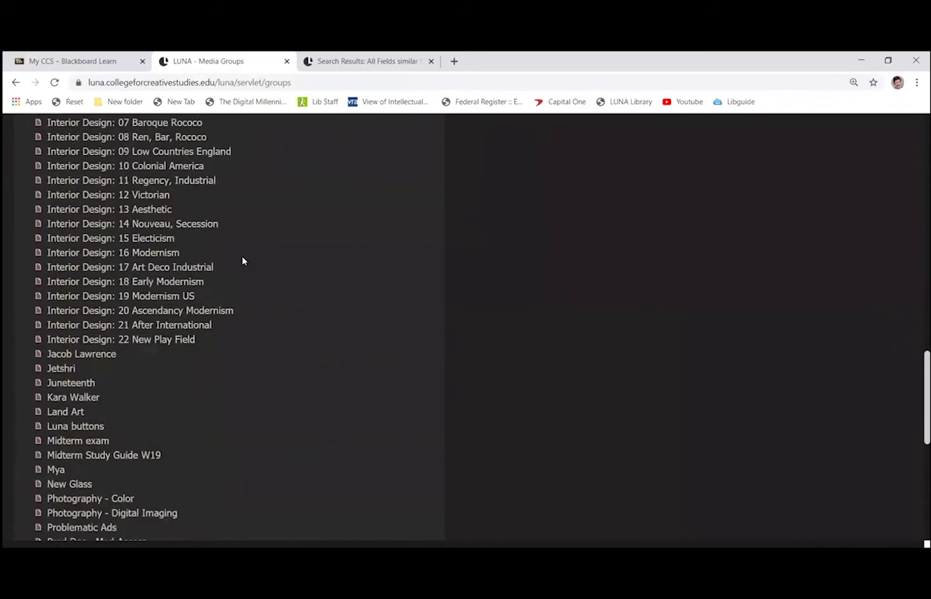
scroll(243, 261, up, 20)
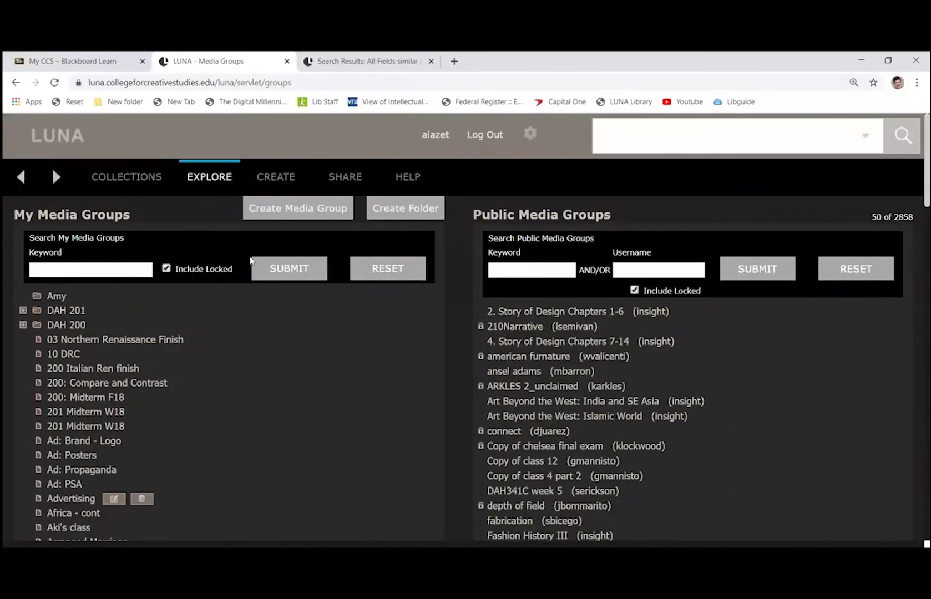
drag(620, 219, 464, 231)
Step: Search Public Media Groups for 'advertising' and open the Advertising group with 617 items
click(557, 298)
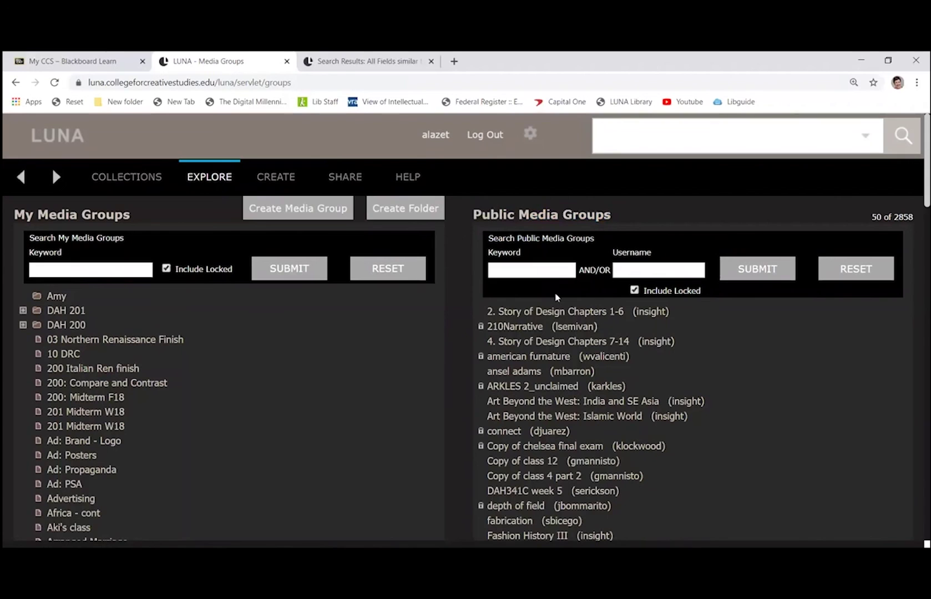
click(549, 270)
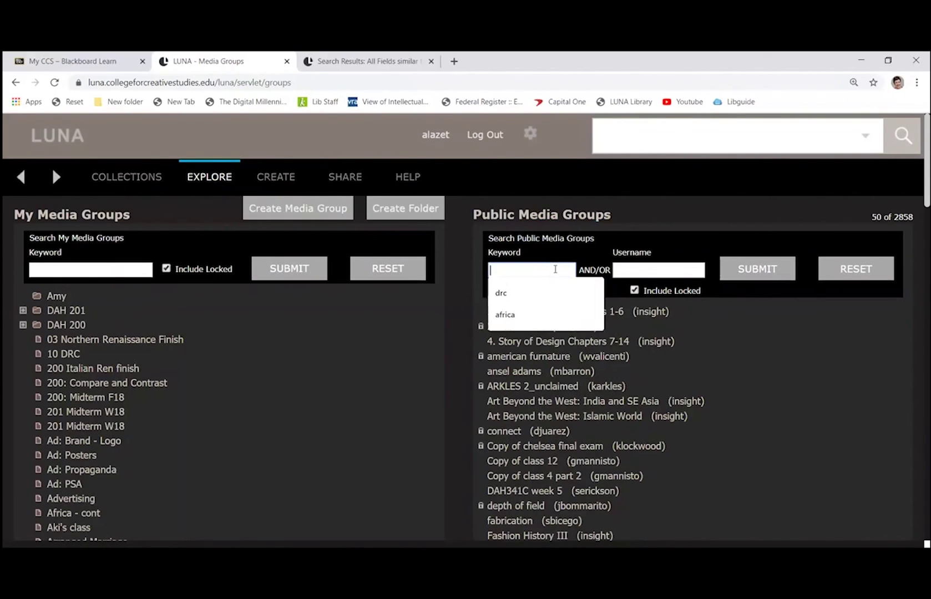
text(ad)
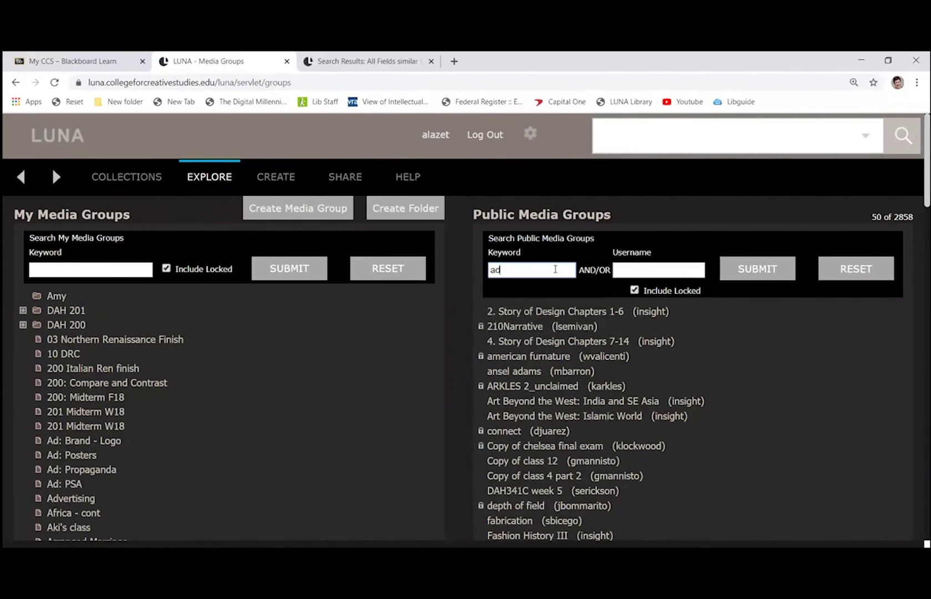
text(vertising)
key(Return)
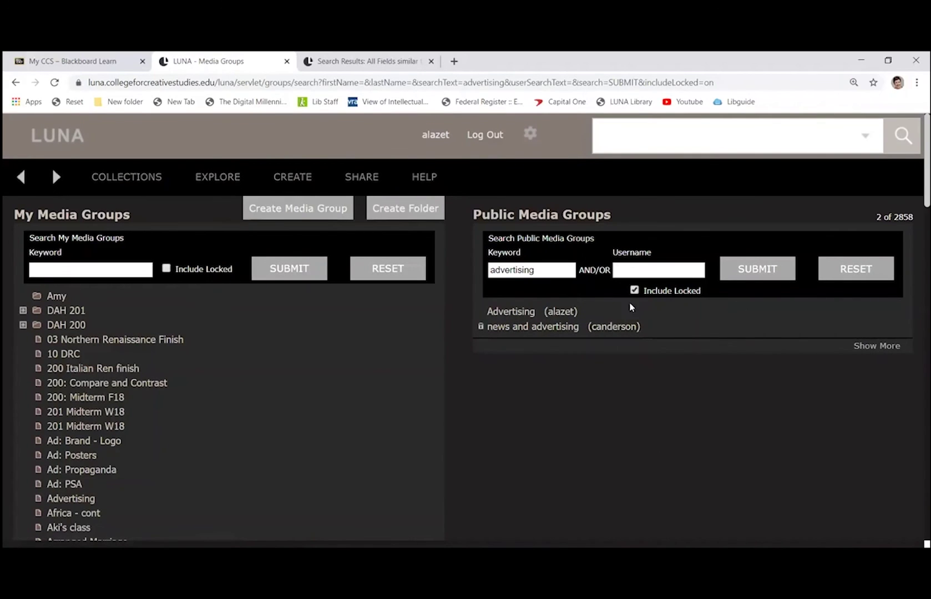
click(560, 314)
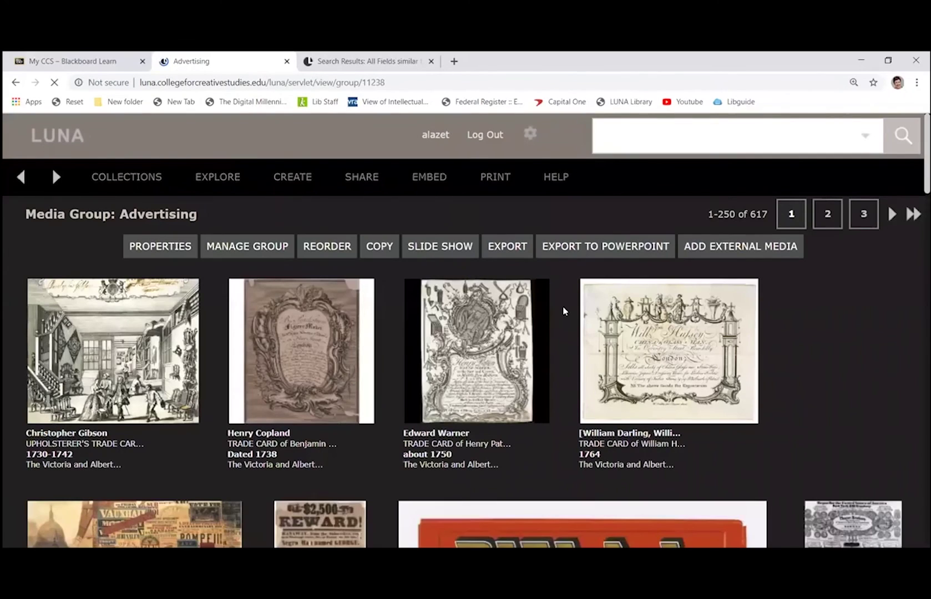
Step: Scroll through the Advertising group's trade cards and posters, then return to the advertising search results
double_click(758, 214)
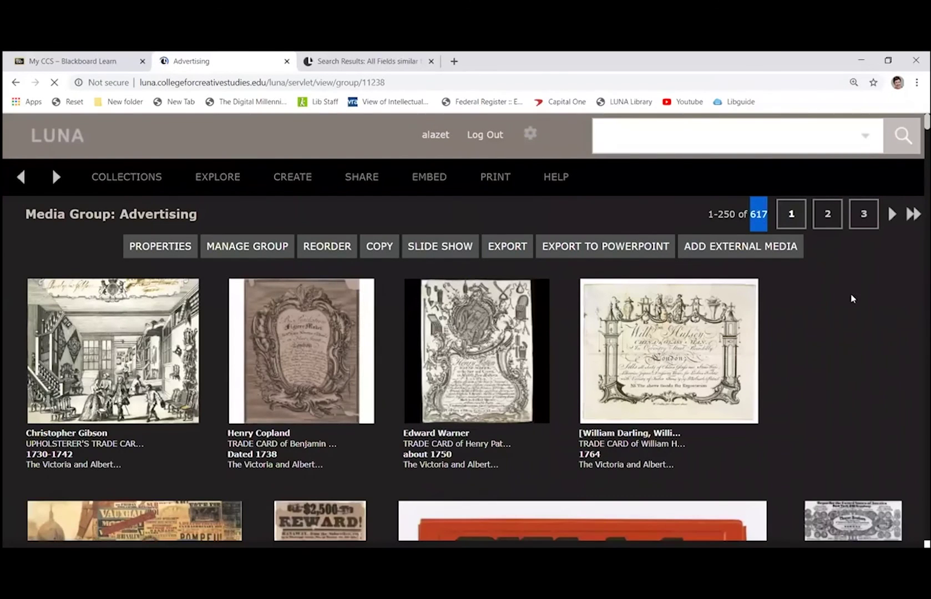
scroll(851, 298, down, 13)
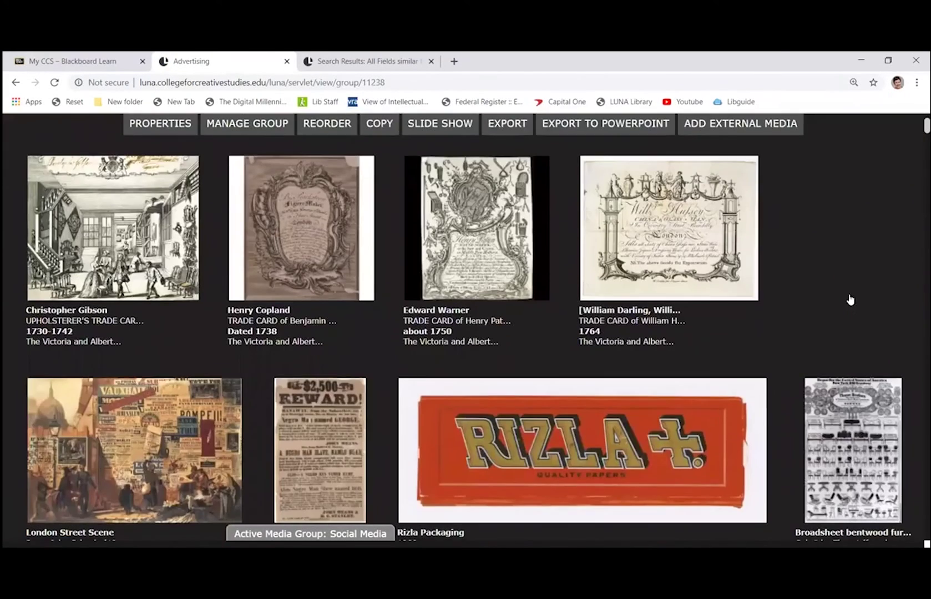
scroll(851, 299, down, 8)
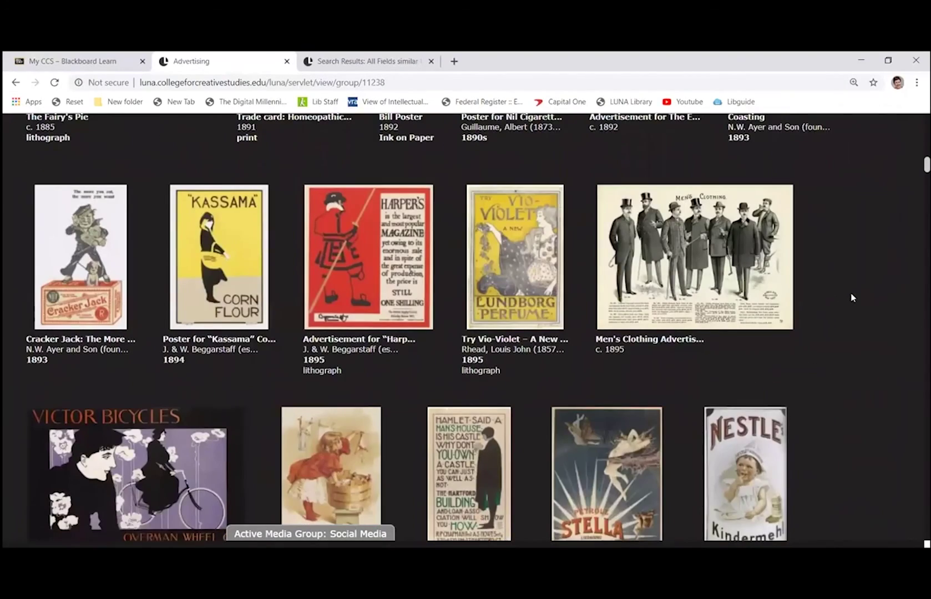
scroll(851, 299, down, 15)
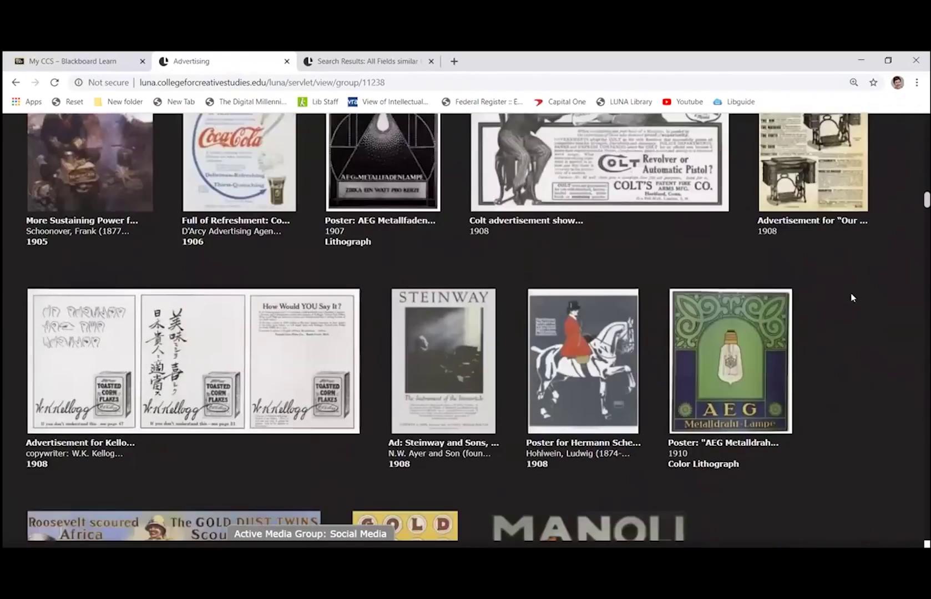
scroll(851, 299, down, 20)
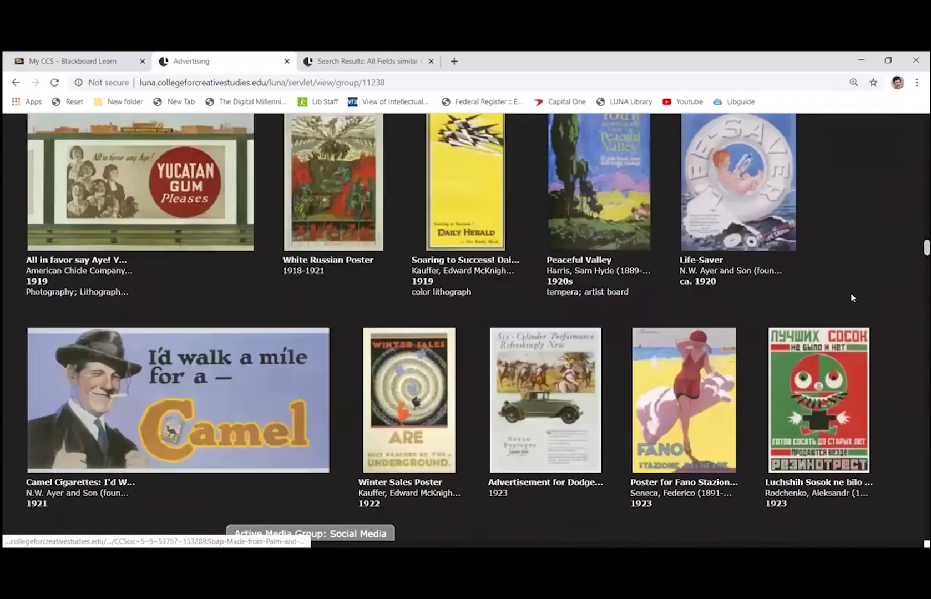
scroll(851, 299, down, 10)
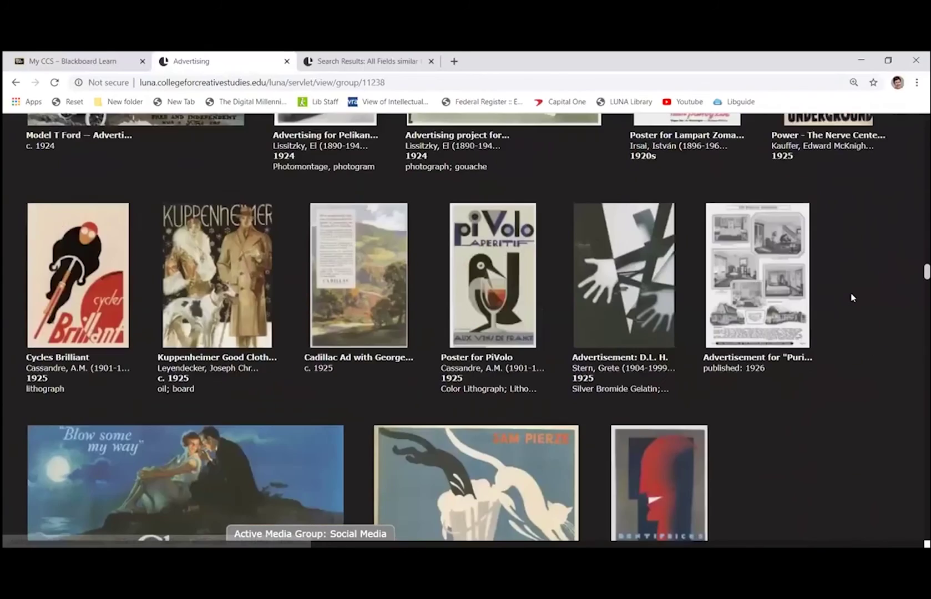
scroll(853, 298, down, 6)
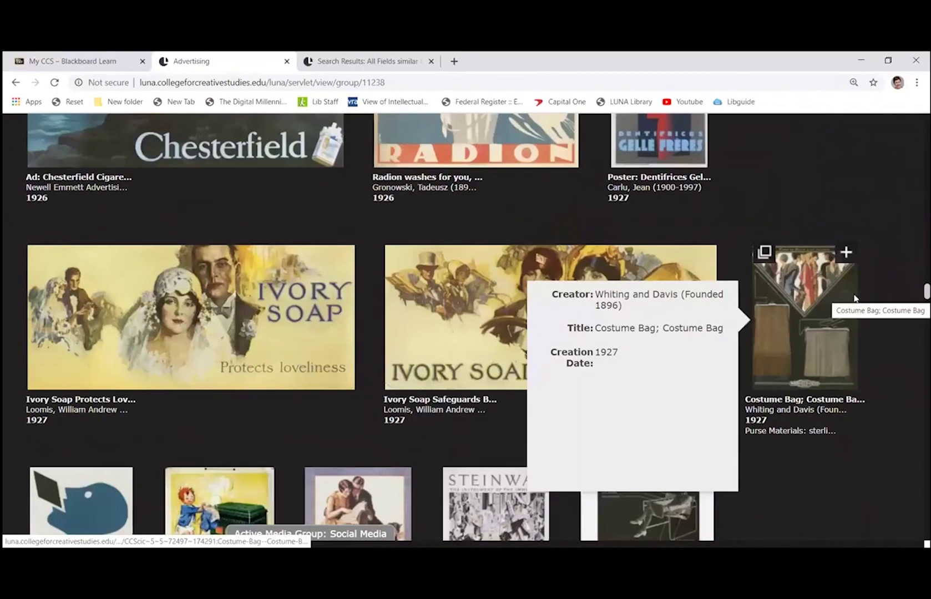
key(Home)
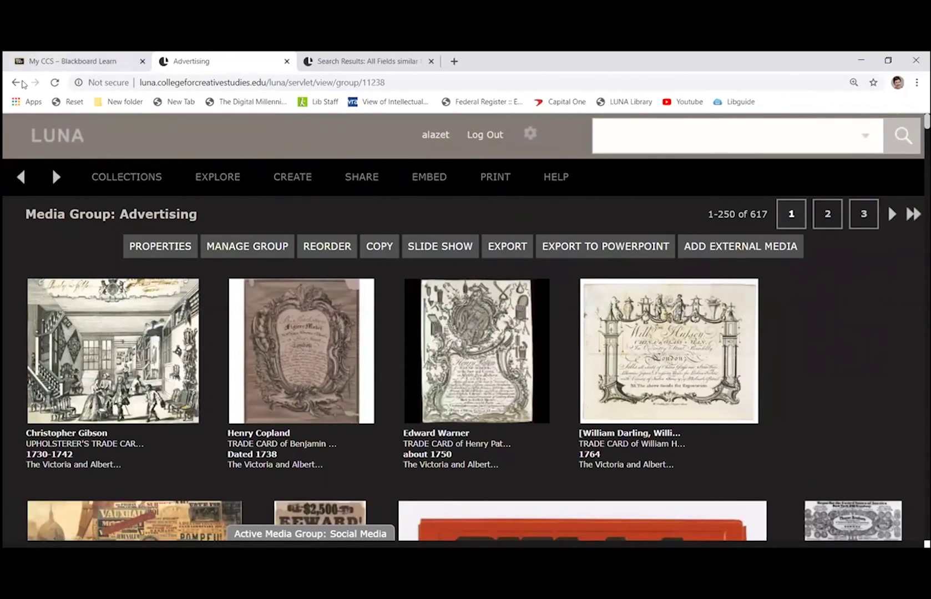
click(21, 177)
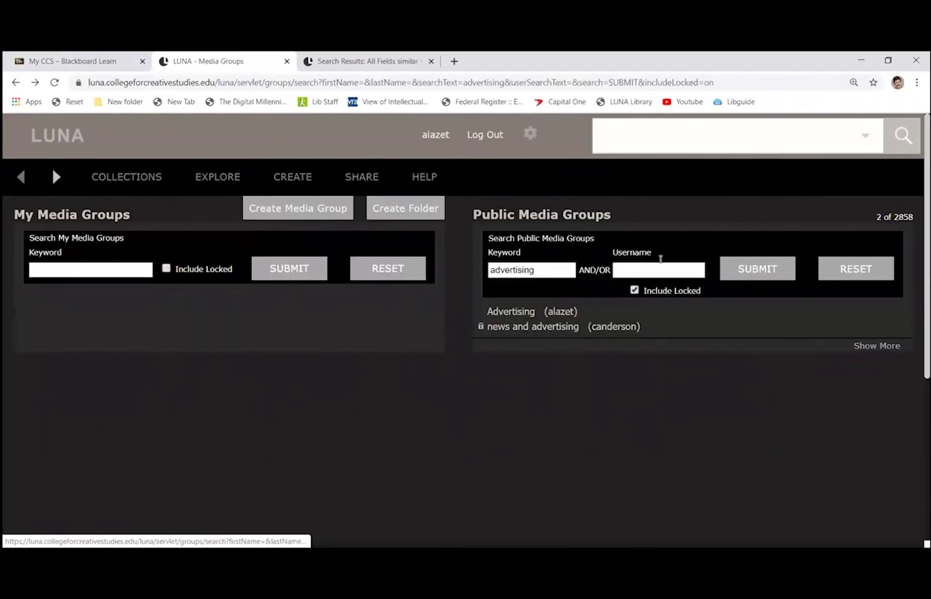